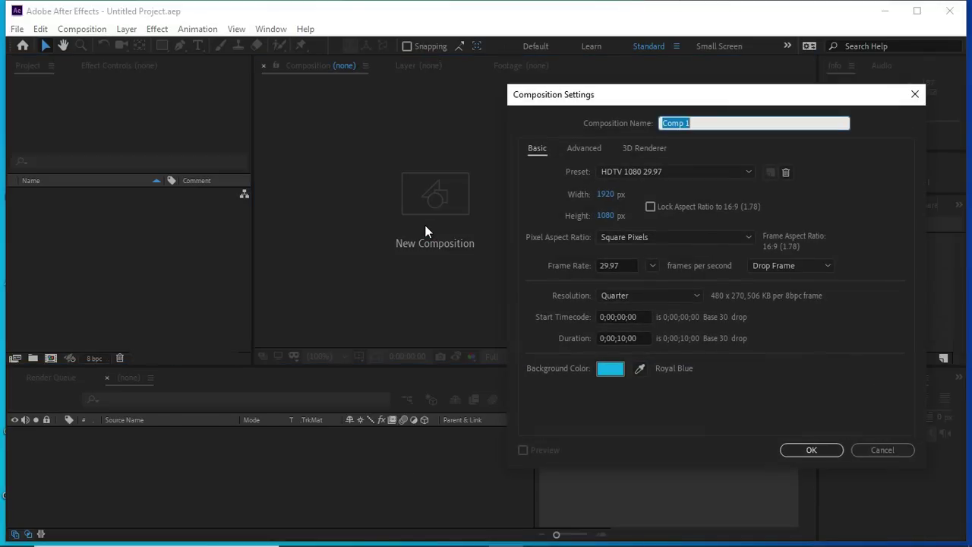
- Accept Comp 1 at HDTV 1080 29.97 fps, 10 seconds, with a Royal Blue background
{"action": "left_click", "coordinate": [810, 451]}
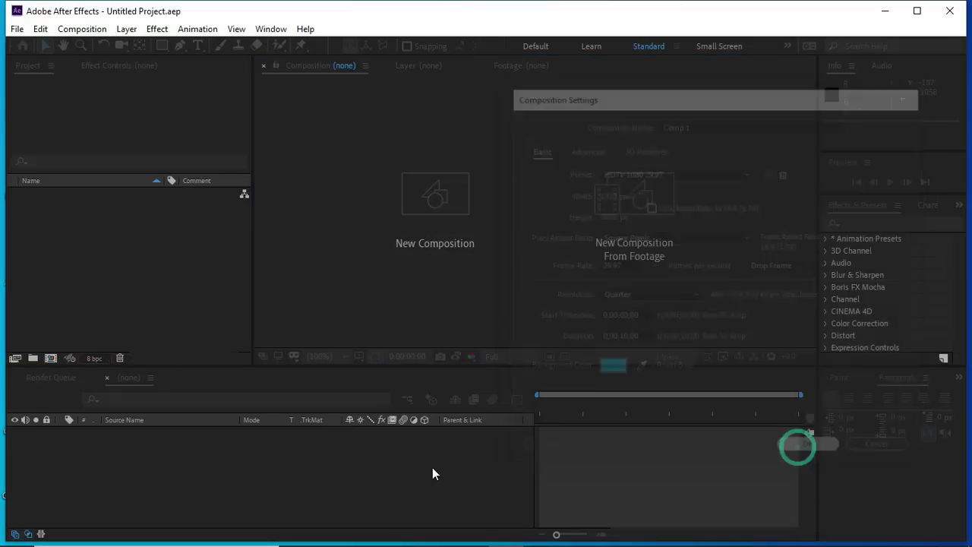
- Import plane.png into the project with File > Import > File
{"action": "left_click", "coordinate": [16, 29]}
{"action": "mouse_move", "coordinate": [171, 202]}
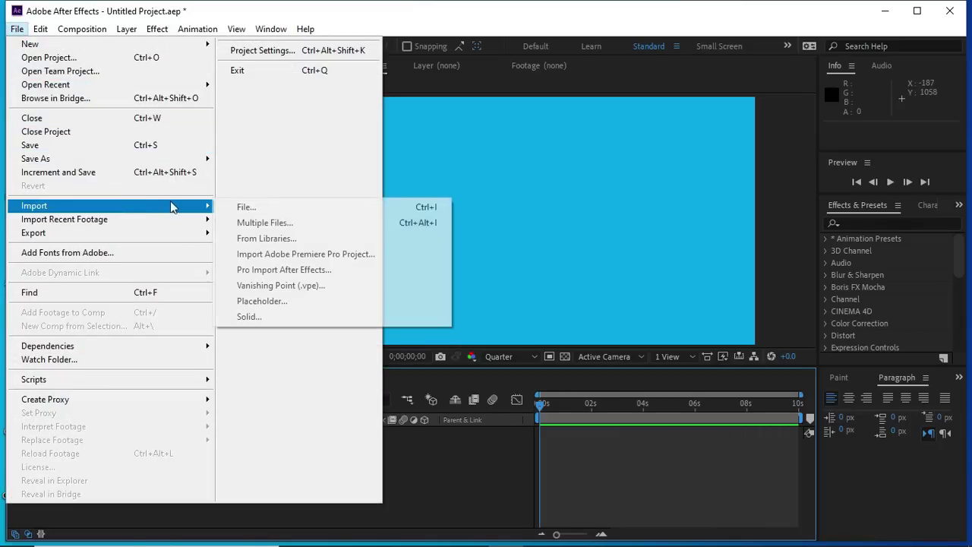
{"action": "left_click", "coordinate": [248, 205]}
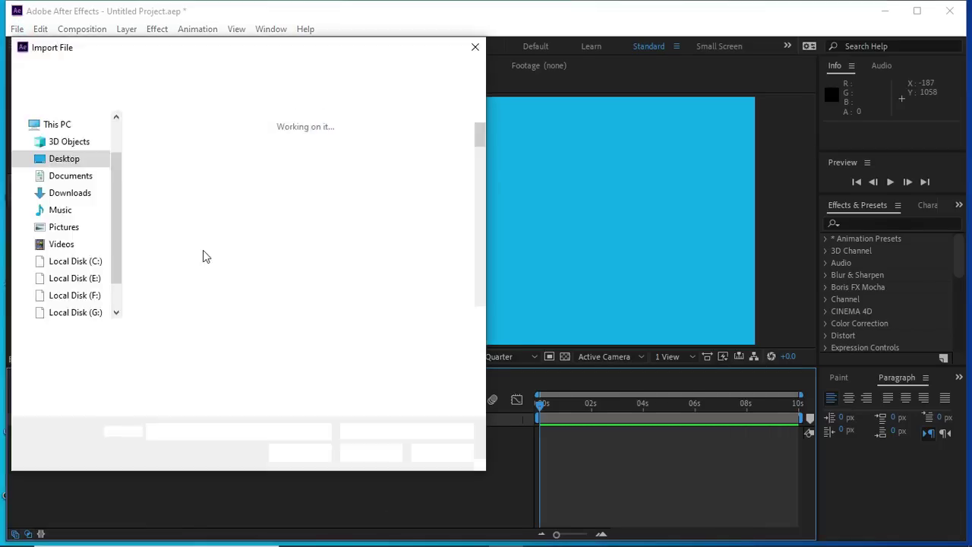
{"action": "left_click_drag", "start_coordinate": [481, 135], "coordinate": [480, 231]}
{"action": "left_click", "coordinate": [354, 234]}
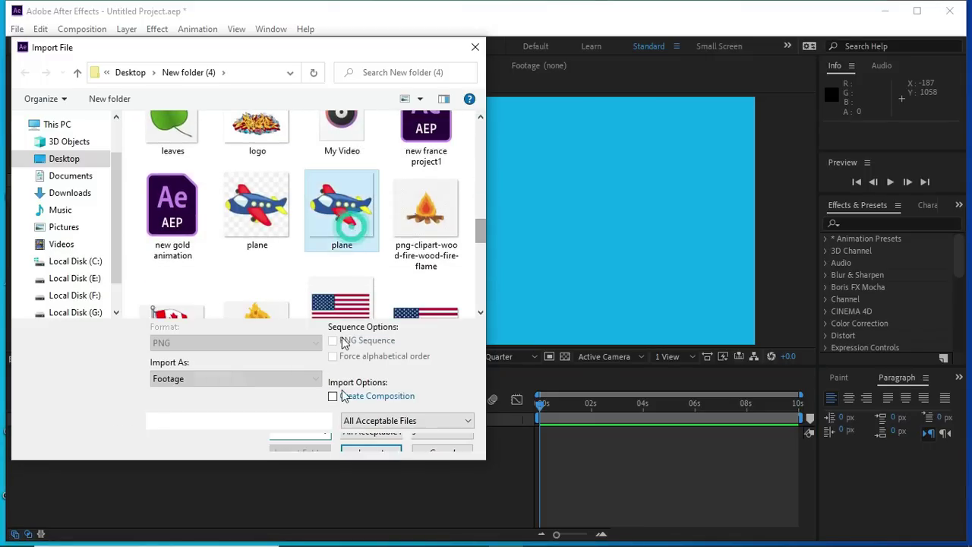
{"action": "left_click", "coordinate": [370, 447]}
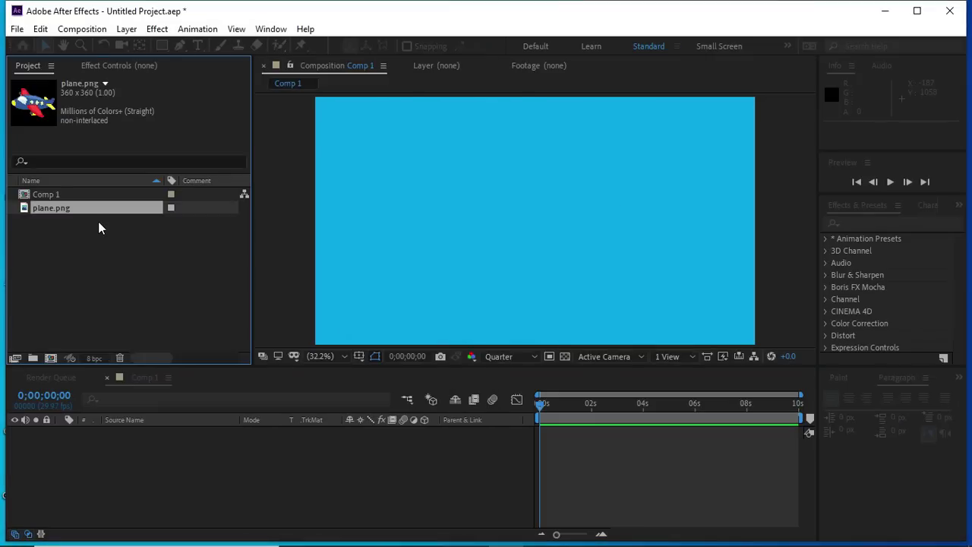
- Drag plane.png from the Project panel into Comp 1 as a centred layer
{"action": "left_click_drag", "start_coordinate": [95, 207], "coordinate": [336, 468]}
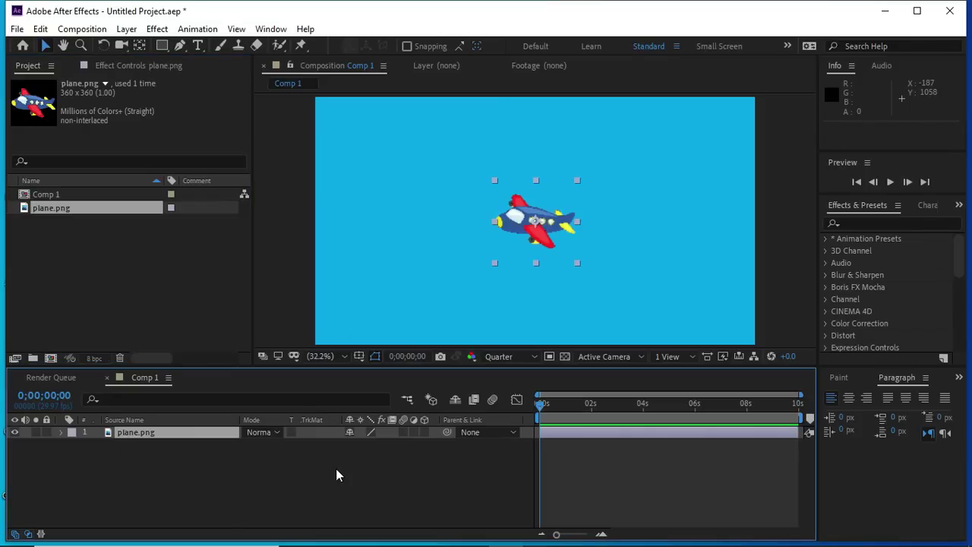
{"action": "left_click", "coordinate": [337, 468]}
{"action": "scroll", "coordinate": [516, 253], "scroll_direction": "down", "scroll_amount": 2}
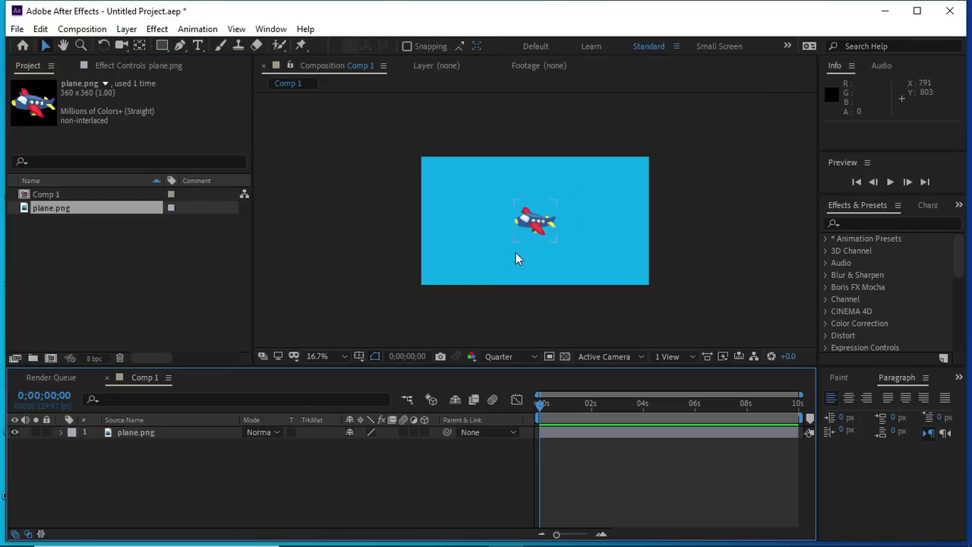
- Draw a curving white Pen path from the frame's right side, curving past the plane's left and up-left
{"action": "left_click", "coordinate": [180, 45]}
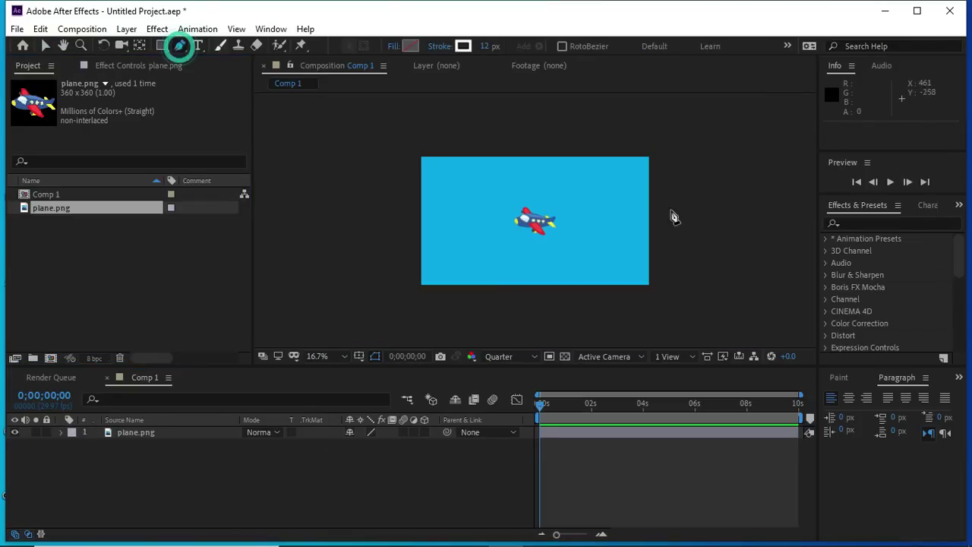
{"action": "left_click_drag", "start_coordinate": [662, 224], "coordinate": [549, 221]}
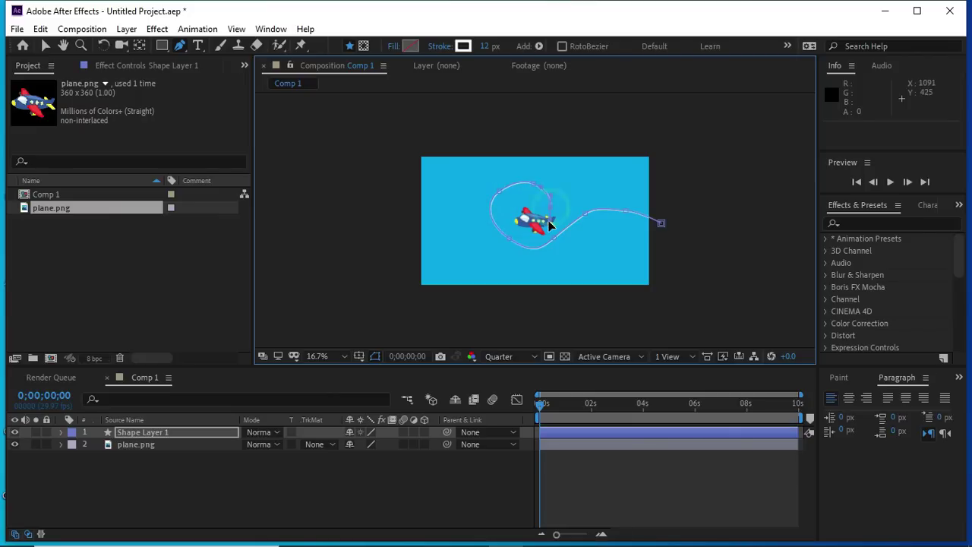
{"action": "left_click_drag", "start_coordinate": [480, 248], "coordinate": [418, 204]}
{"action": "left_click", "coordinate": [401, 178]}
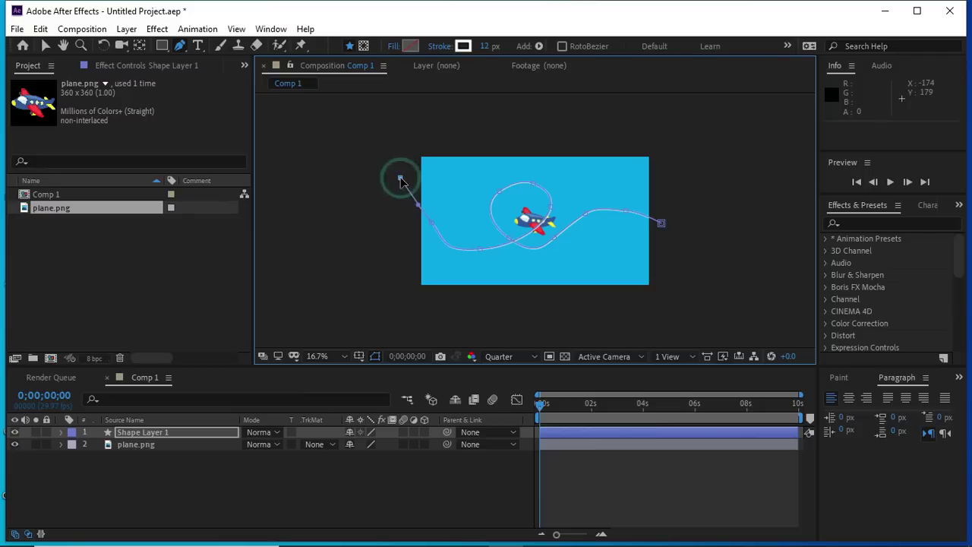
{"action": "left_click", "coordinate": [217, 471]}
- Select Shape Layer 1 and add a vertex on the path's right curve
{"action": "scroll", "coordinate": [585, 277], "scroll_direction": "up", "scroll_amount": 5}
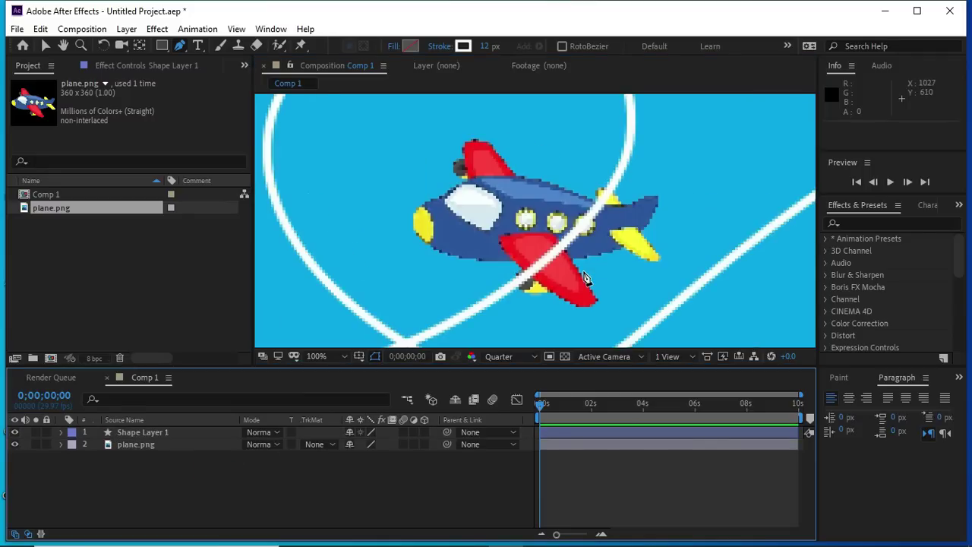
{"action": "scroll", "coordinate": [585, 277], "scroll_direction": "down", "scroll_amount": 4}
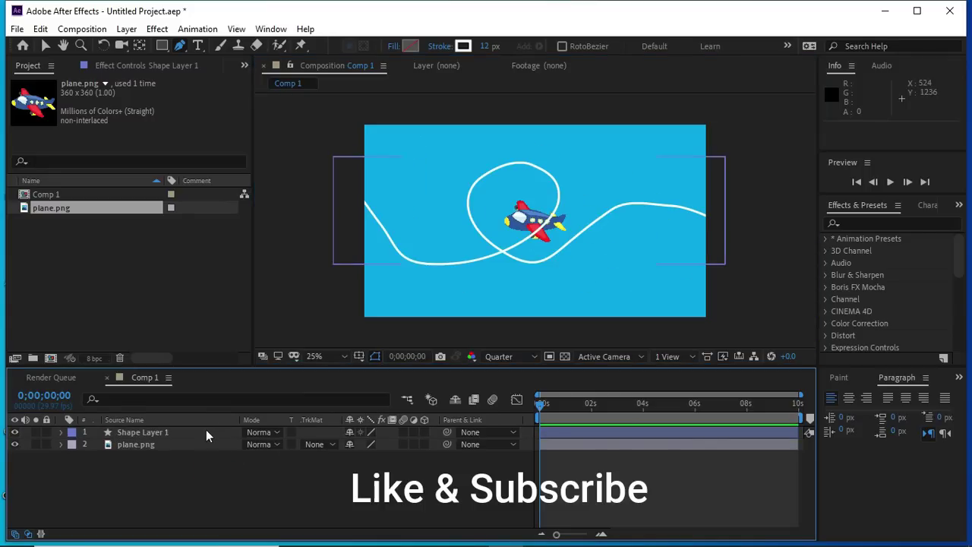
{"action": "left_click", "coordinate": [206, 432]}
{"action": "scroll", "coordinate": [619, 245], "scroll_direction": "up", "scroll_amount": 2}
{"action": "scroll", "coordinate": [619, 245], "scroll_direction": "down", "scroll_amount": 2}
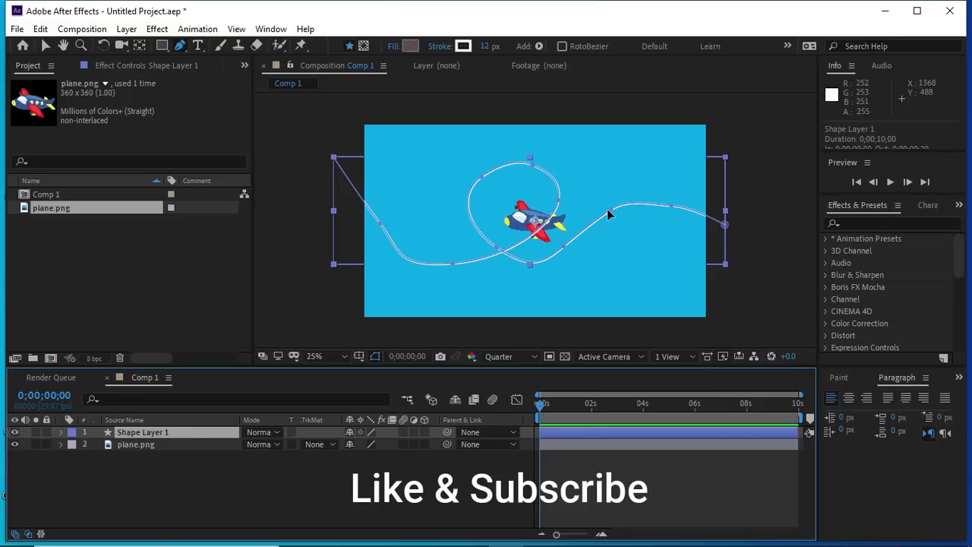
{"action": "left_click", "coordinate": [592, 218]}
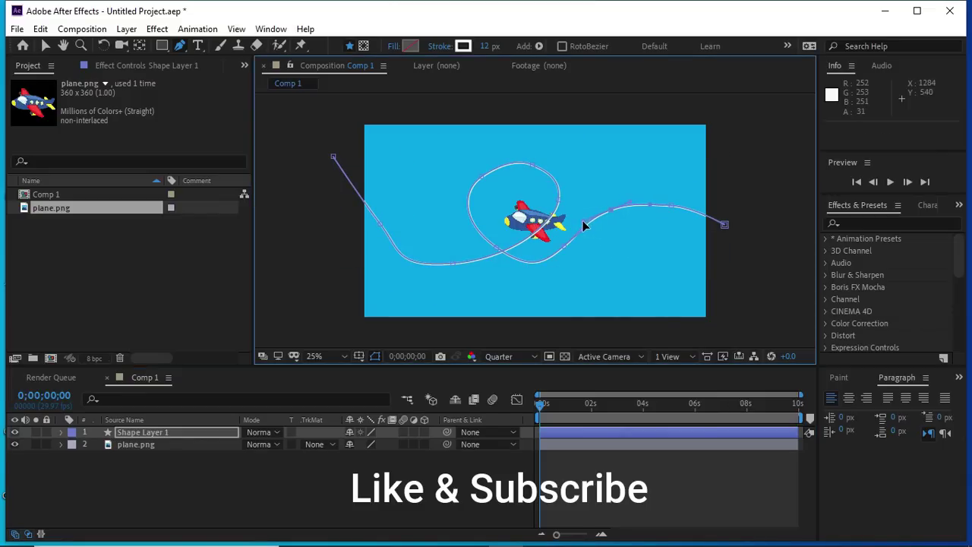
- Add vertices on the right curve, near and on the loop, and on the lower-left section
{"action": "left_click", "coordinate": [651, 203]}
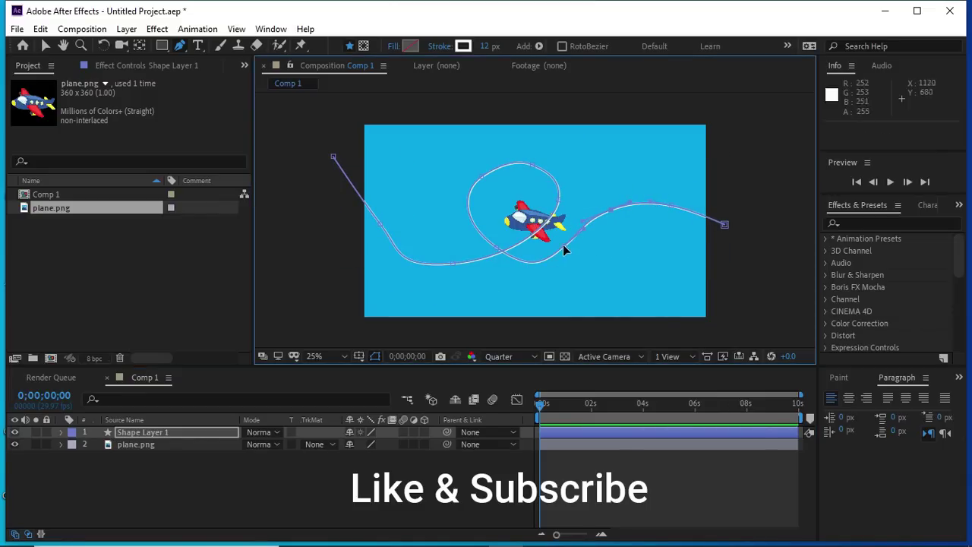
{"action": "left_click", "coordinate": [542, 260]}
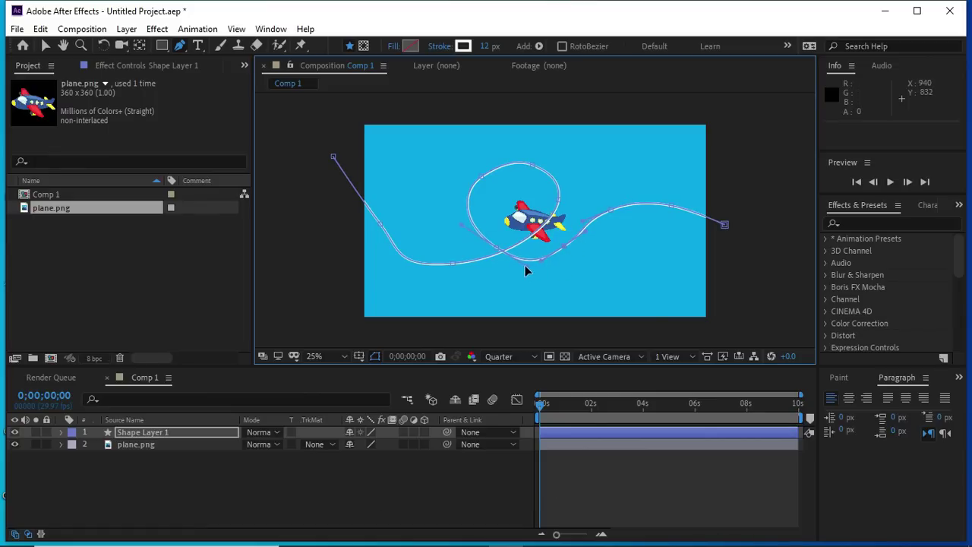
{"action": "left_click", "coordinate": [483, 174]}
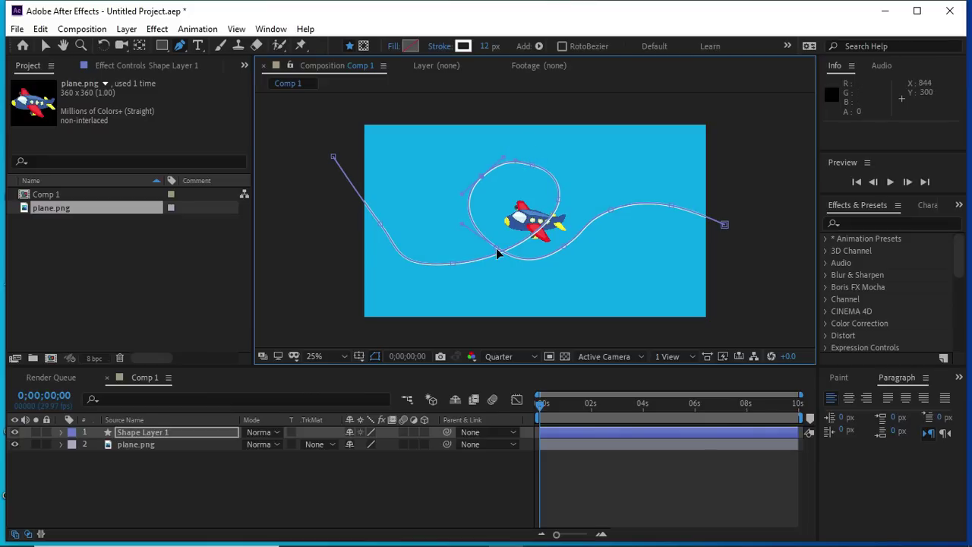
{"action": "left_click", "coordinate": [392, 268]}
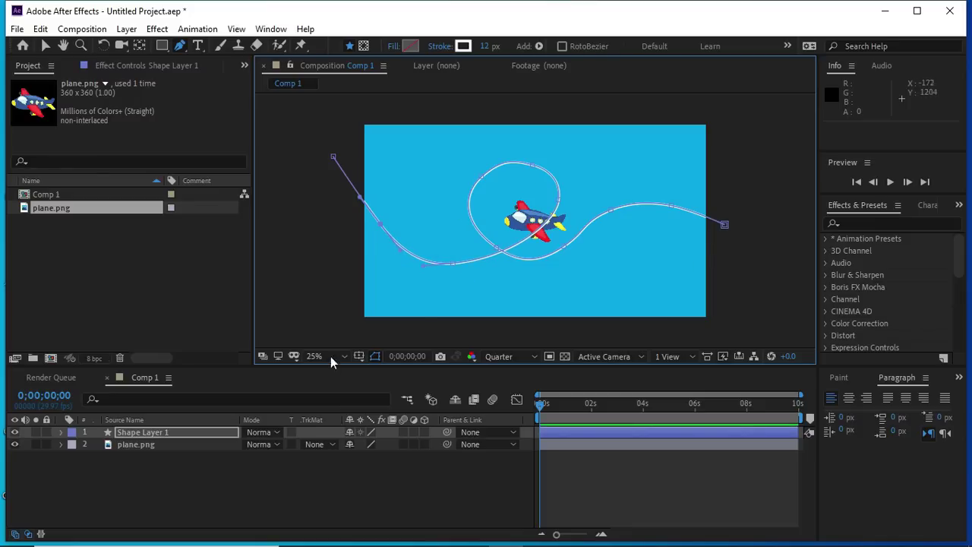
{"action": "left_click", "coordinate": [137, 433]}
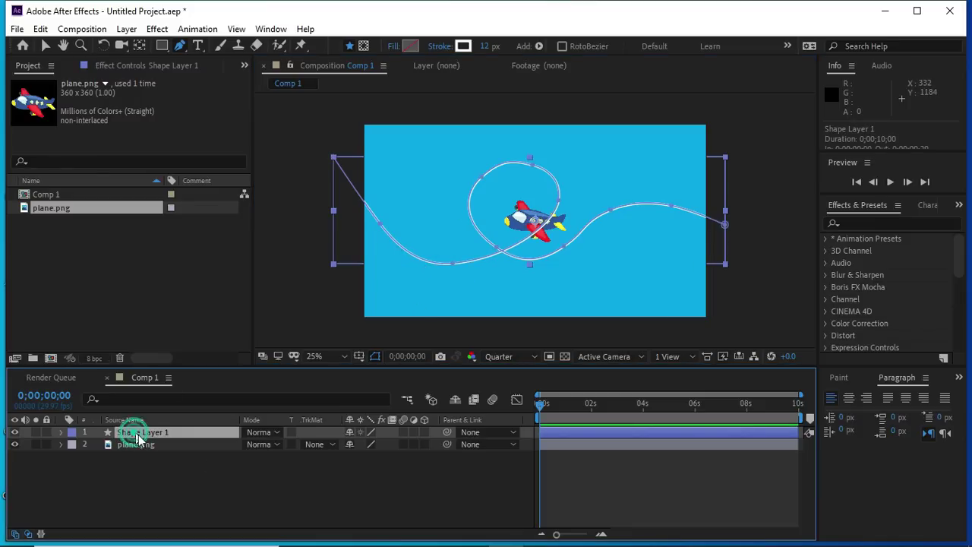
{"action": "left_click", "coordinate": [150, 457]}
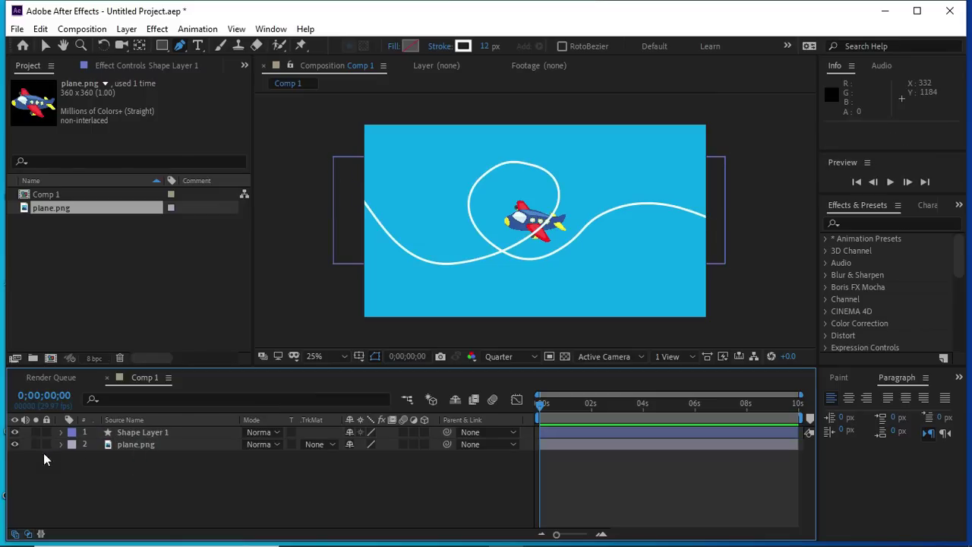
{"action": "left_click", "coordinate": [126, 431]}
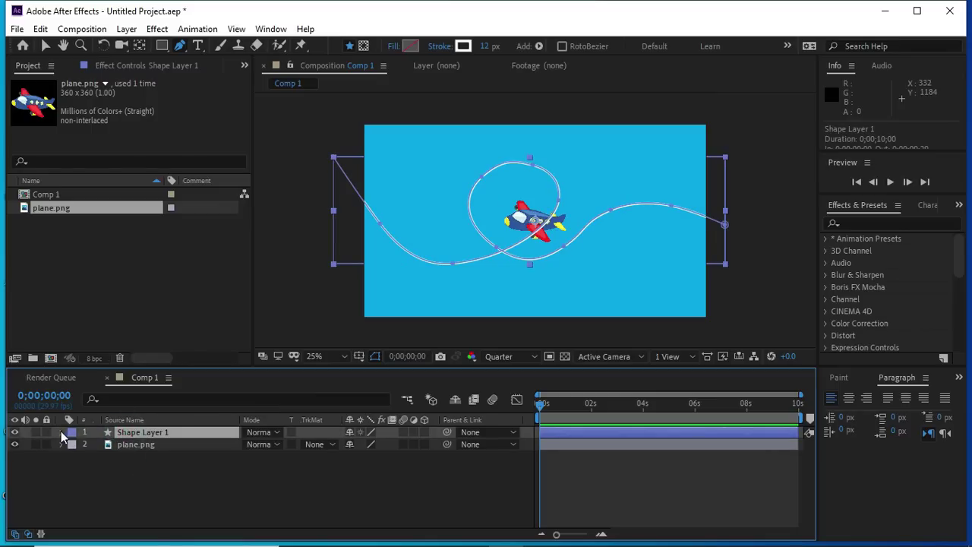
- Move plane.png above the shape layer and expand Shape Layer 1 down to its Stroke settings
{"action": "left_click_drag", "start_coordinate": [129, 445], "coordinate": [145, 430]}
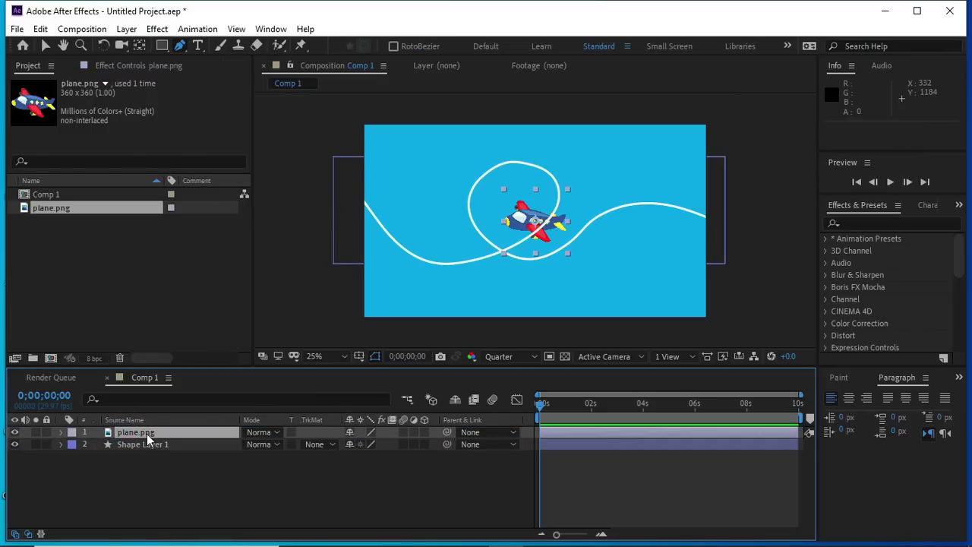
{"action": "left_click", "coordinate": [131, 444]}
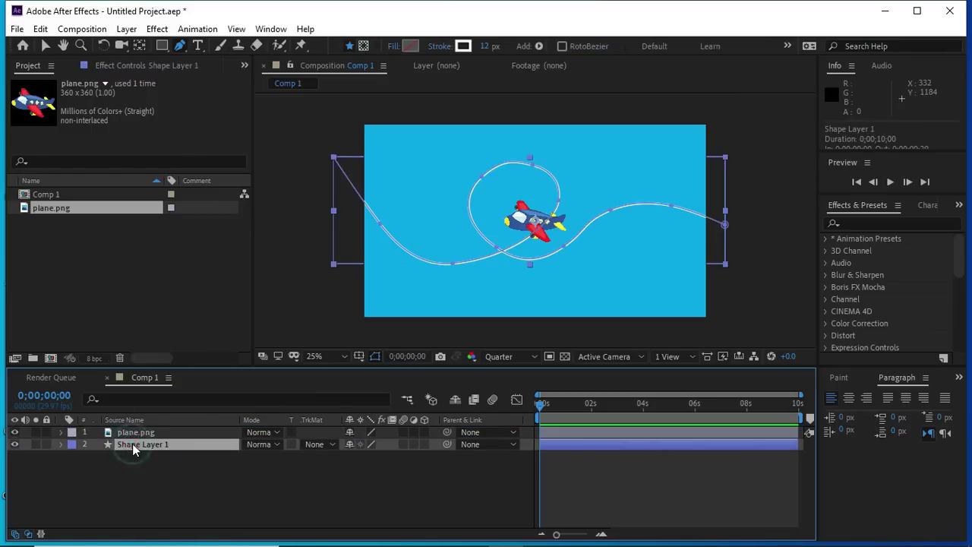
{"action": "left_click", "coordinate": [62, 445]}
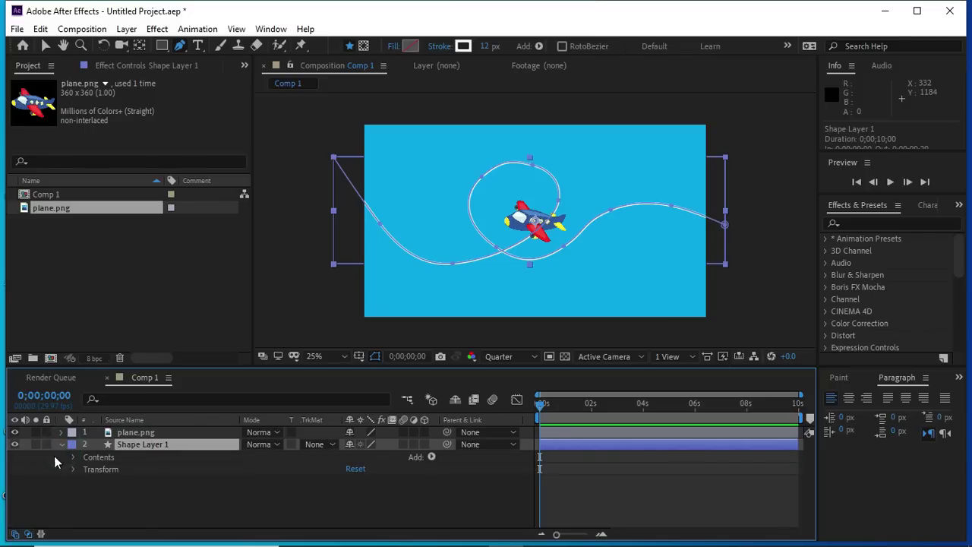
{"action": "left_click", "coordinate": [75, 457]}
{"action": "left_click", "coordinate": [86, 469]}
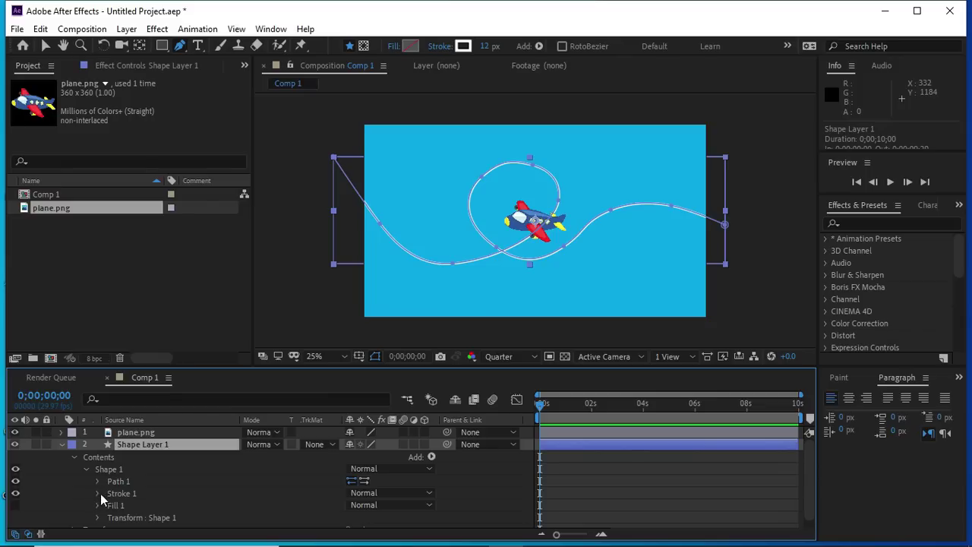
{"action": "left_click", "coordinate": [98, 494]}
- Add Dashes to Stroke 1 and set the Dash length to 28
{"action": "scroll", "coordinate": [149, 496], "scroll_direction": "down", "scroll_amount": 2}
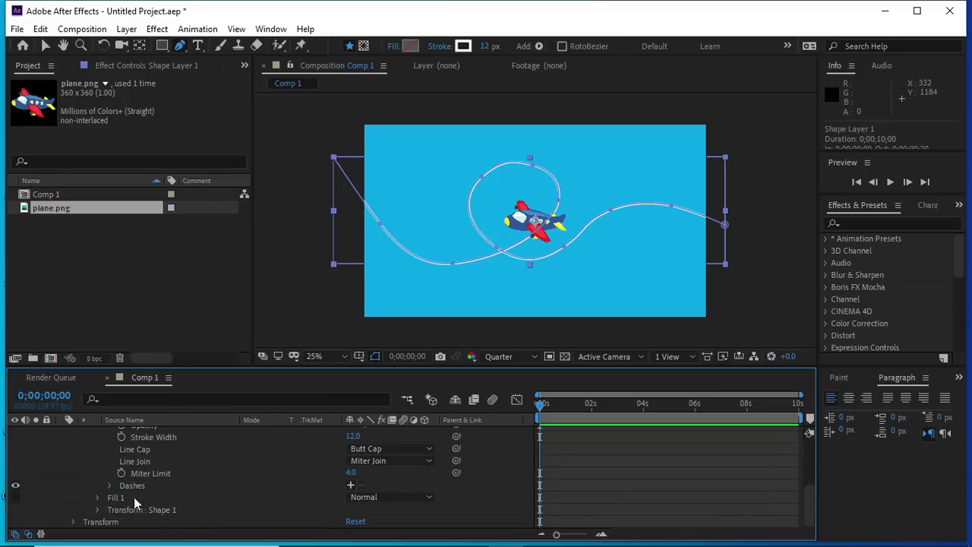
{"action": "left_click", "coordinate": [128, 486]}
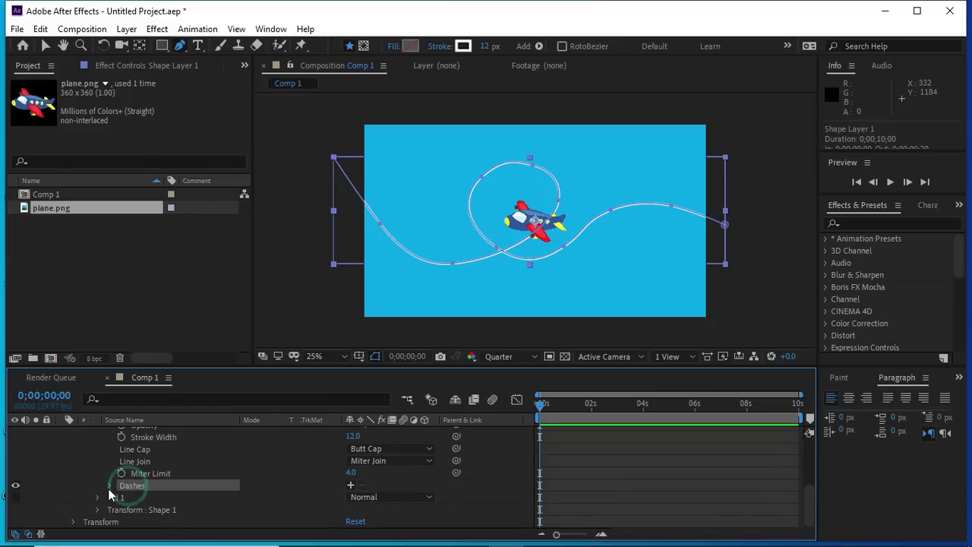
{"action": "left_click", "coordinate": [349, 484]}
{"action": "left_click_drag", "start_coordinate": [353, 498], "coordinate": [369, 497]}
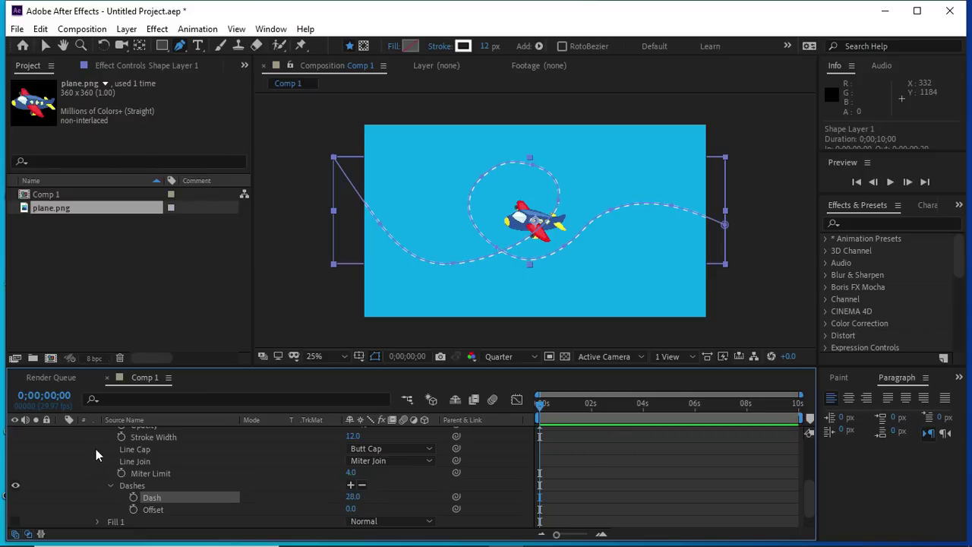
{"action": "scroll", "coordinate": [96, 449], "scroll_direction": "up", "scroll_amount": 5}
- Copy the Path property of Shape Layer 1's Path 1 with Edit > Copy
{"action": "left_click", "coordinate": [61, 445]}
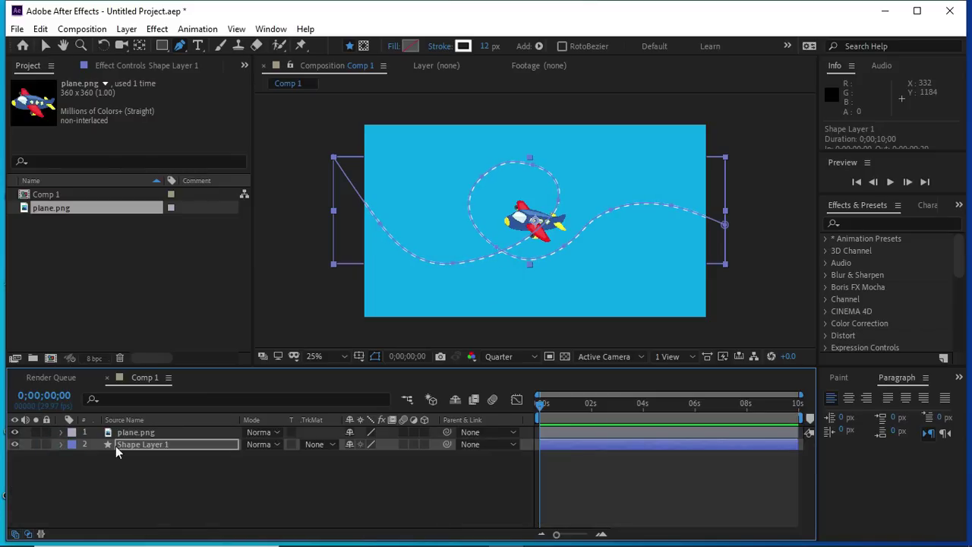
{"action": "left_click", "coordinate": [130, 445]}
{"action": "left_click", "coordinate": [157, 460]}
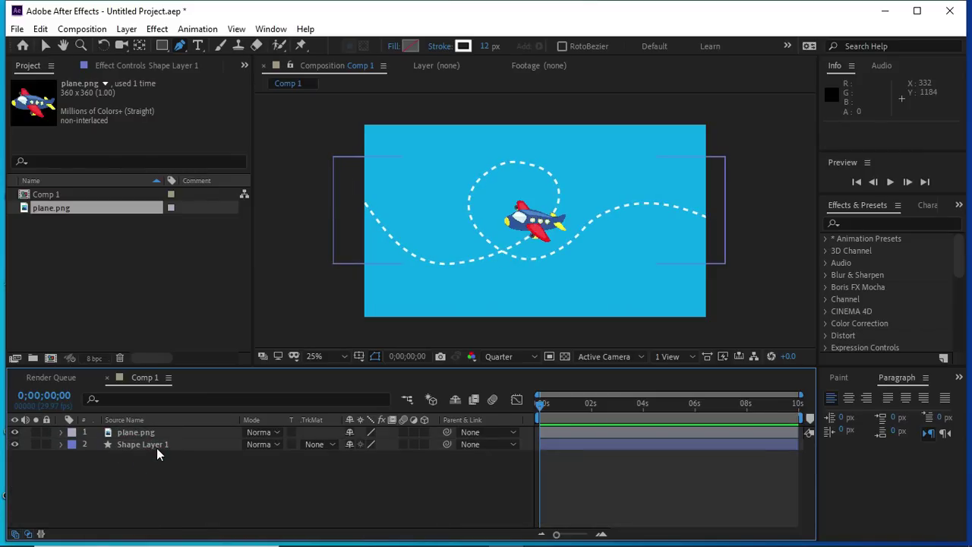
{"action": "left_click", "coordinate": [156, 446]}
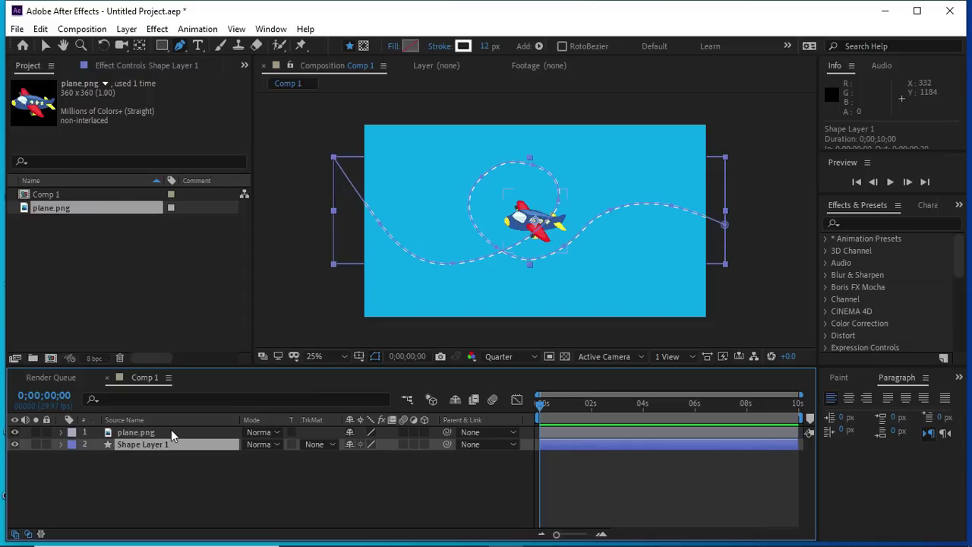
{"action": "left_click", "coordinate": [133, 447]}
{"action": "left_click", "coordinate": [60, 445]}
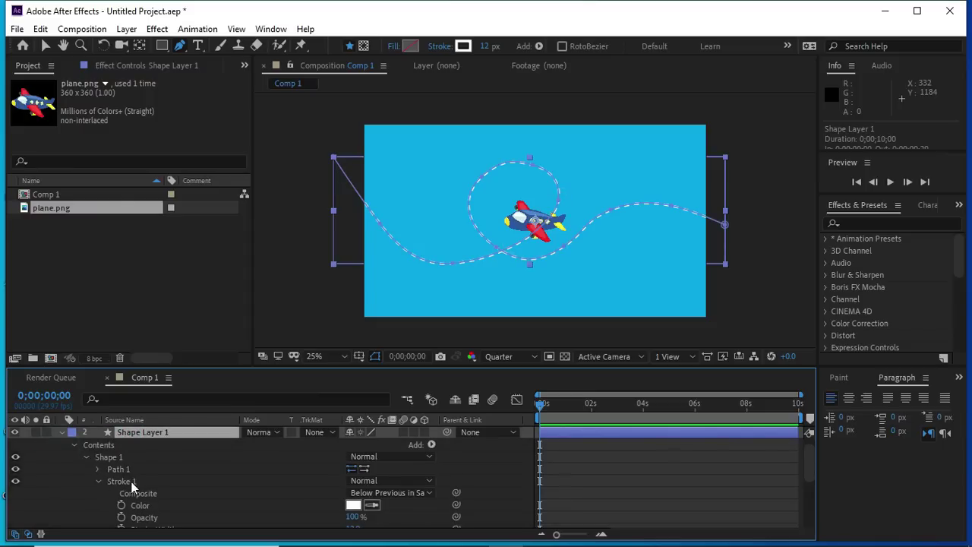
{"action": "left_click", "coordinate": [99, 470]}
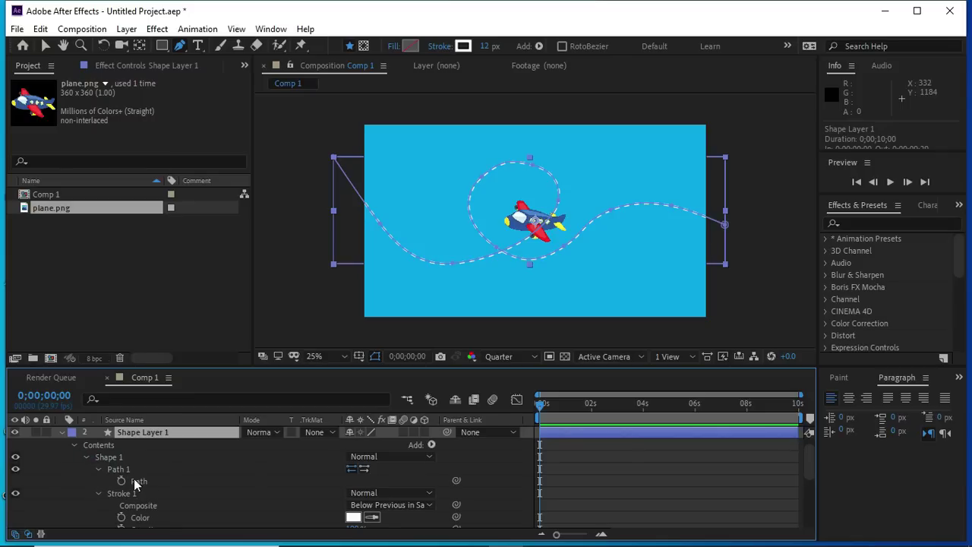
{"action": "left_click", "coordinate": [137, 481]}
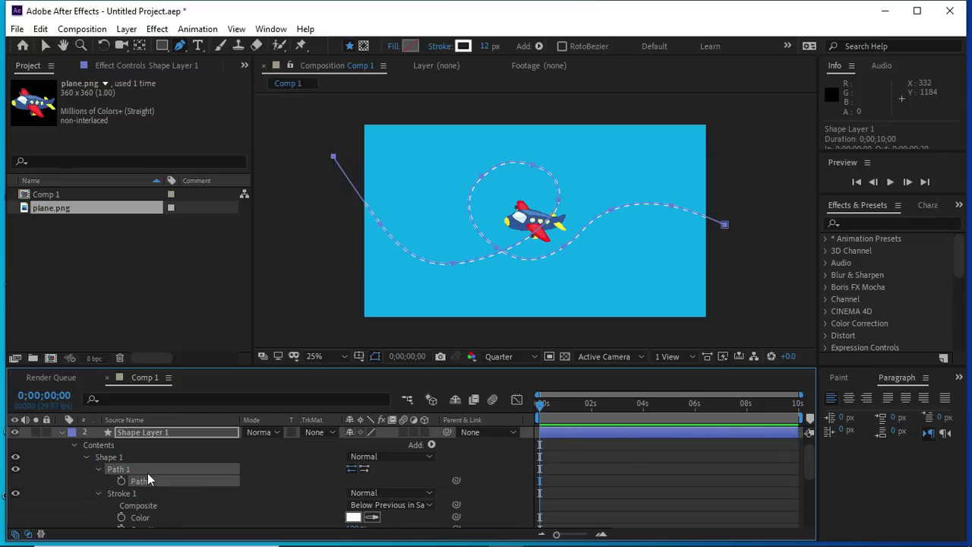
{"action": "left_click", "coordinate": [40, 28]}
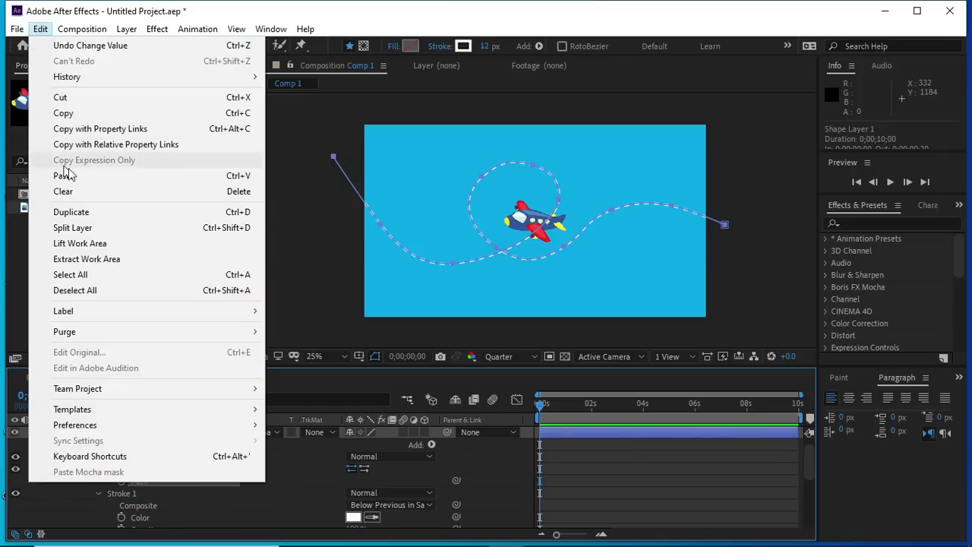
{"action": "left_click", "coordinate": [67, 113]}
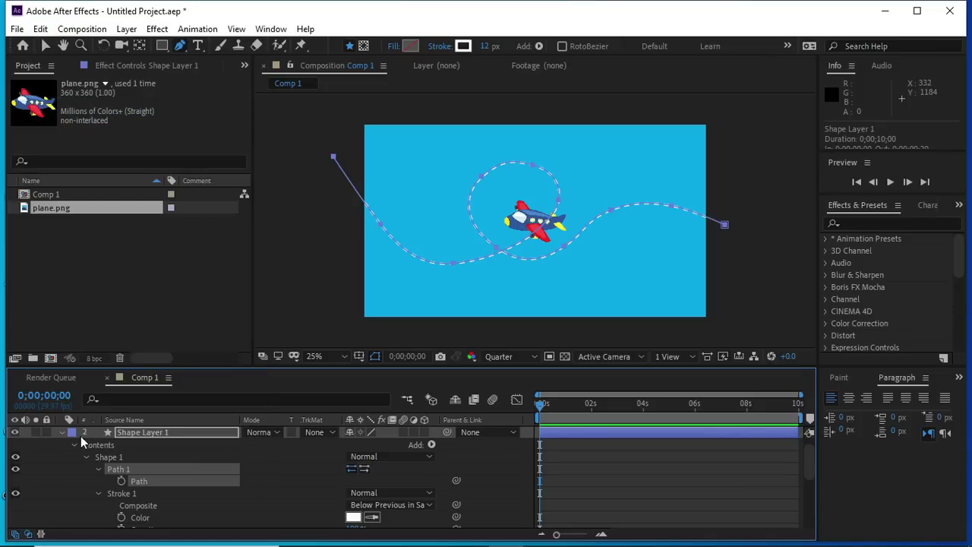
- Paste the copied path into plane.png's Position property as its motion path
{"action": "left_click", "coordinate": [64, 432]}
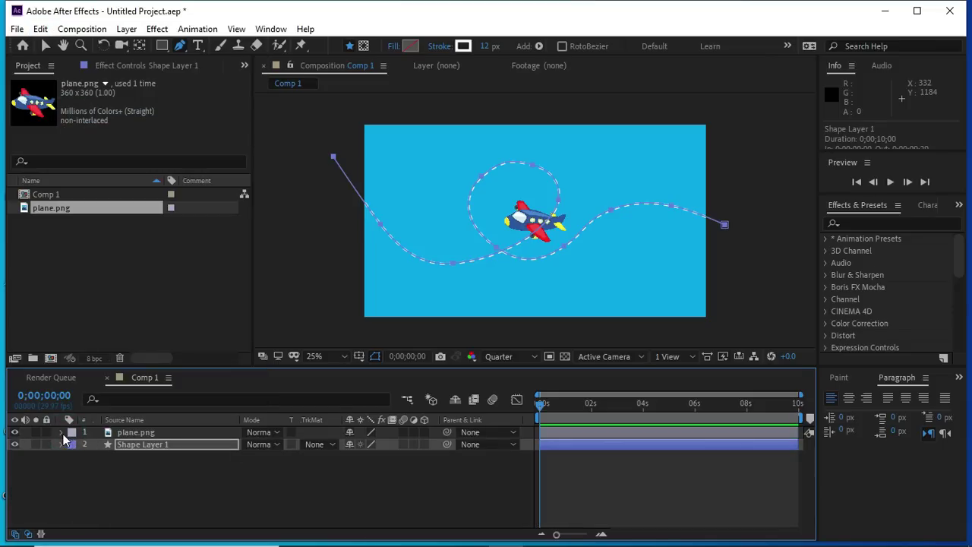
{"action": "left_click", "coordinate": [129, 432]}
{"action": "key", "text": "p"}
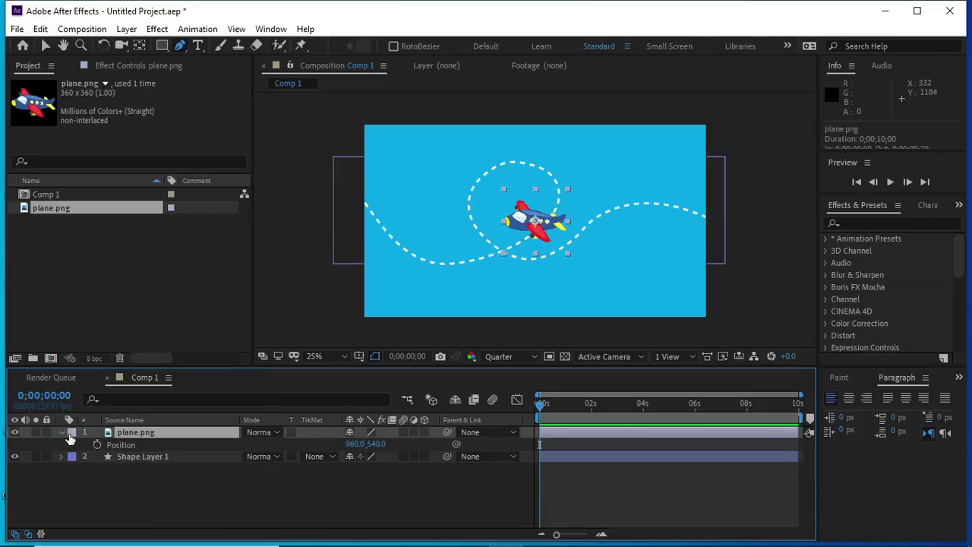
{"action": "left_click", "coordinate": [116, 445]}
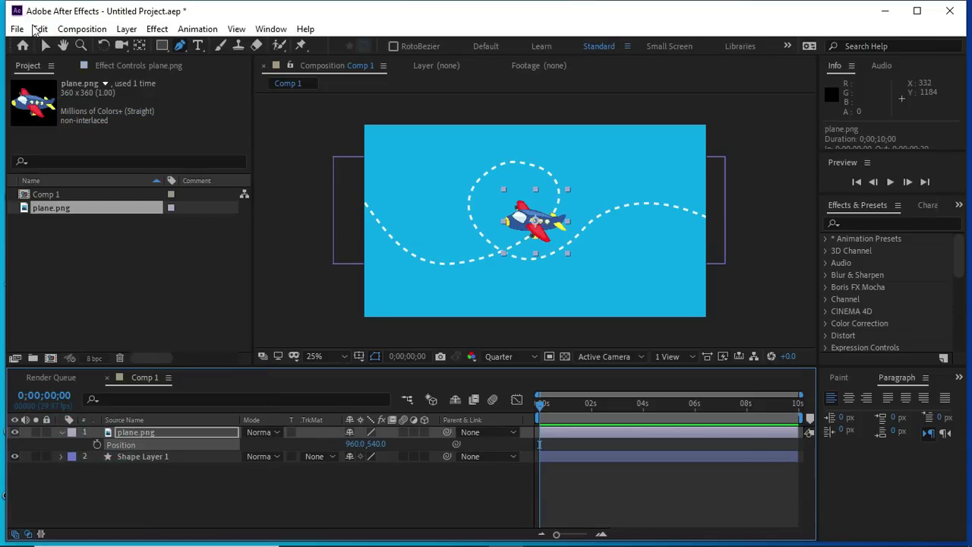
{"action": "left_click", "coordinate": [35, 29]}
{"action": "left_click", "coordinate": [73, 177]}
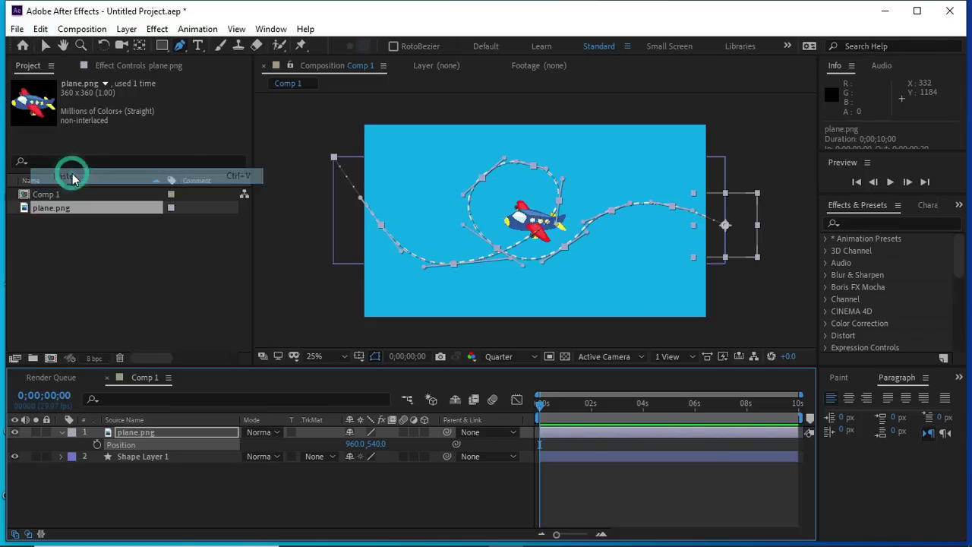
{"action": "left_click", "coordinate": [61, 433]}
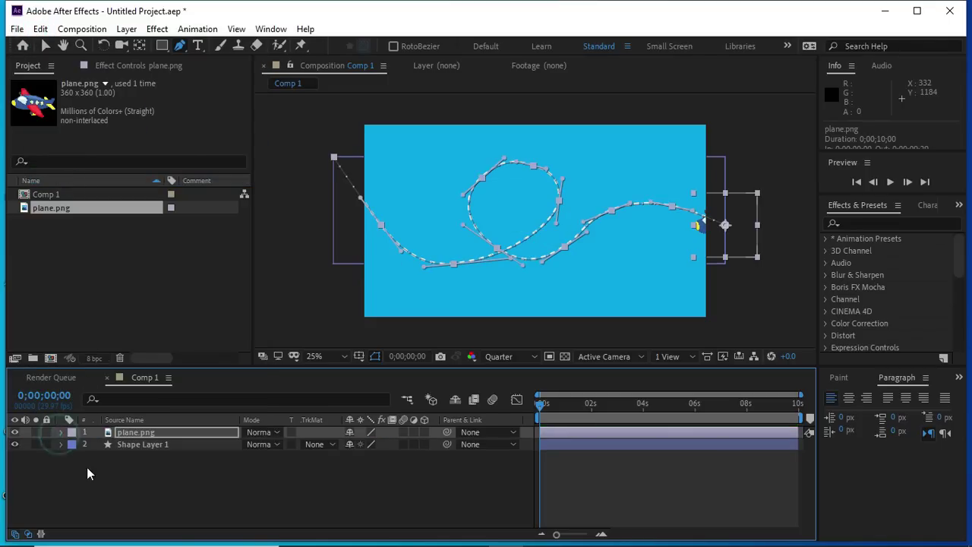
{"action": "left_click", "coordinate": [90, 468]}
- Preview the plane's initial motion along the path
{"action": "left_click", "coordinate": [857, 185]}
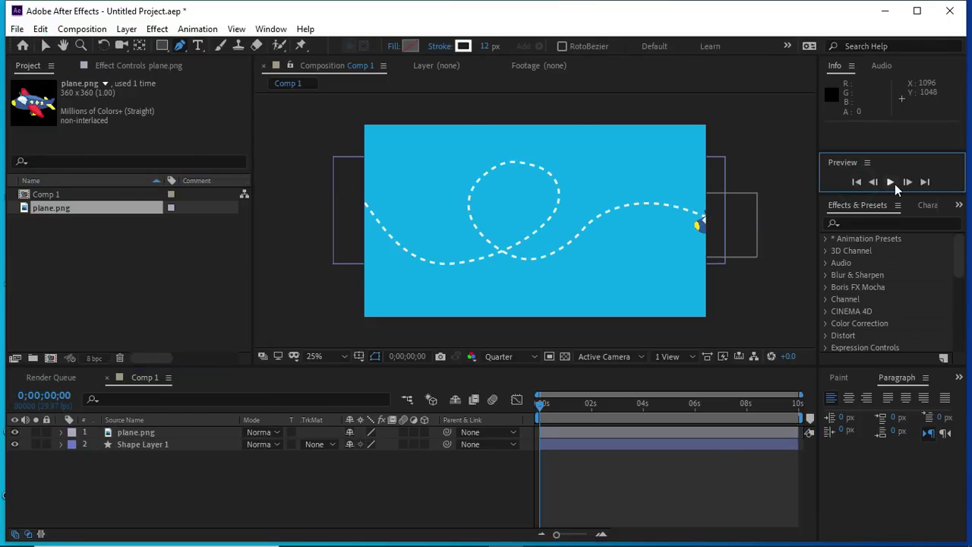
{"action": "left_click", "coordinate": [891, 183]}
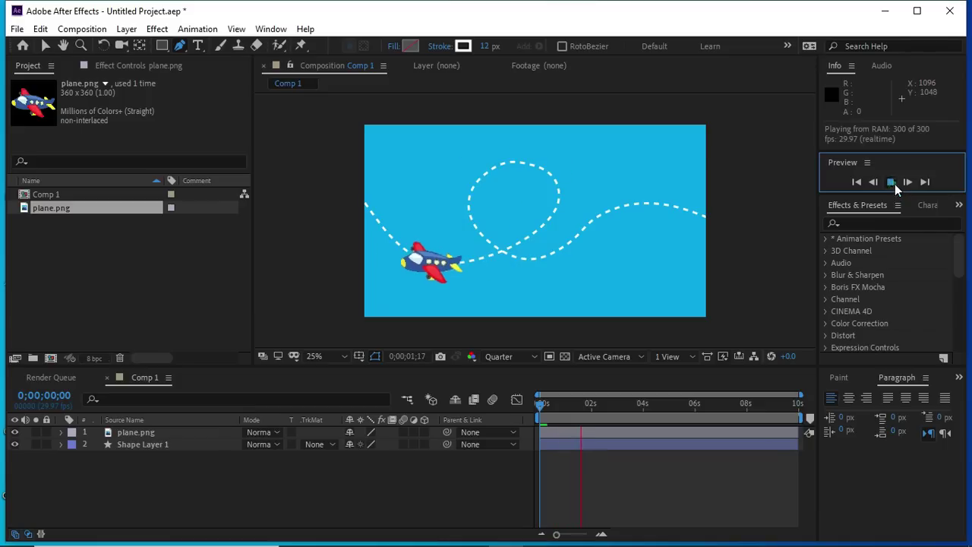
{"action": "left_click", "coordinate": [891, 183]}
- Drag plane.png's last Position keyframes later to about 8 seconds, then replay from the first frame
{"action": "left_click", "coordinate": [190, 444]}
{"action": "left_click", "coordinate": [191, 433]}
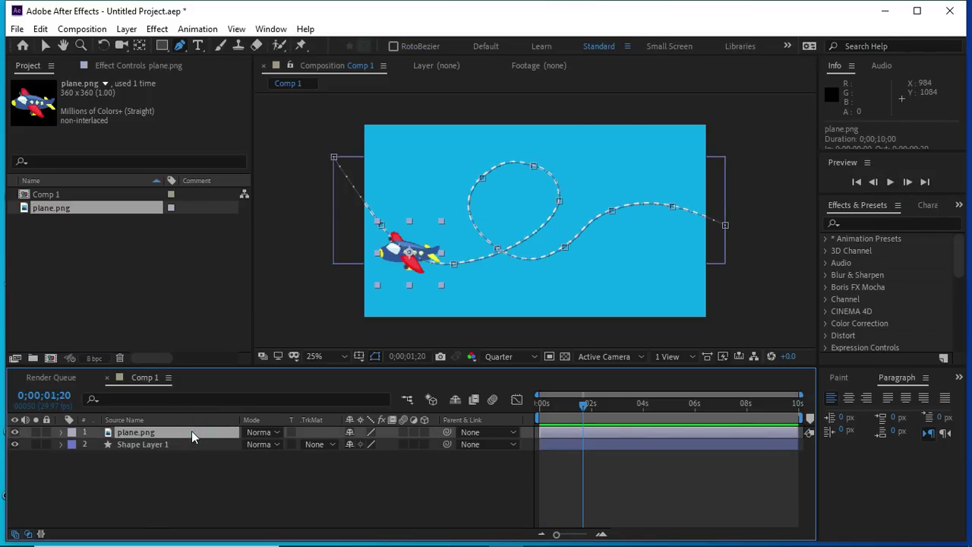
{"action": "key", "text": "p"}
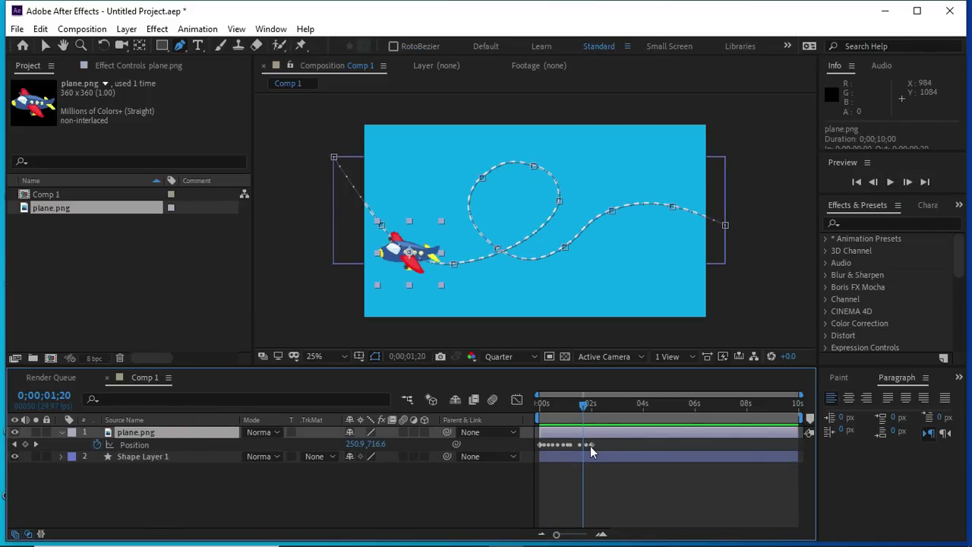
{"action": "left_click_drag", "start_coordinate": [590, 445], "coordinate": [756, 442]}
{"action": "left_click", "coordinate": [857, 183]}
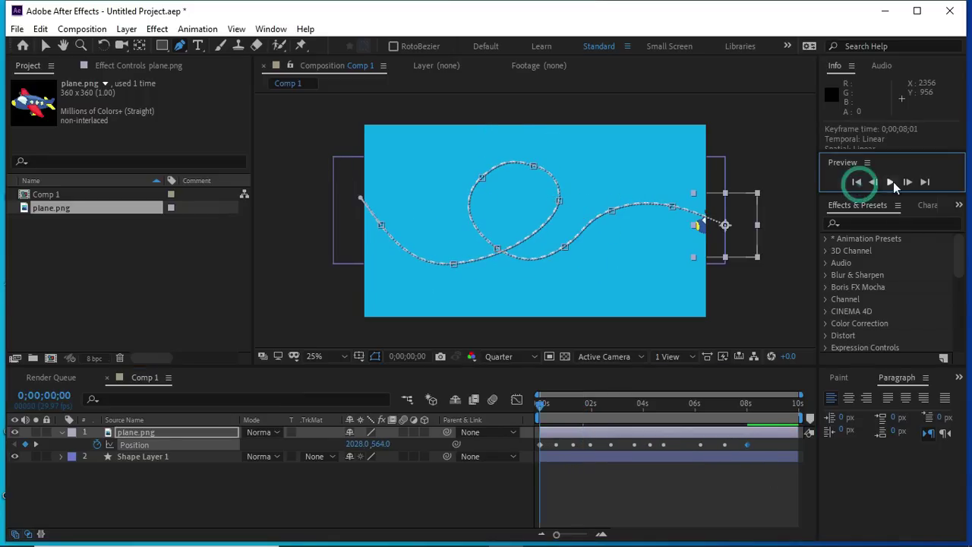
{"action": "left_click", "coordinate": [894, 182]}
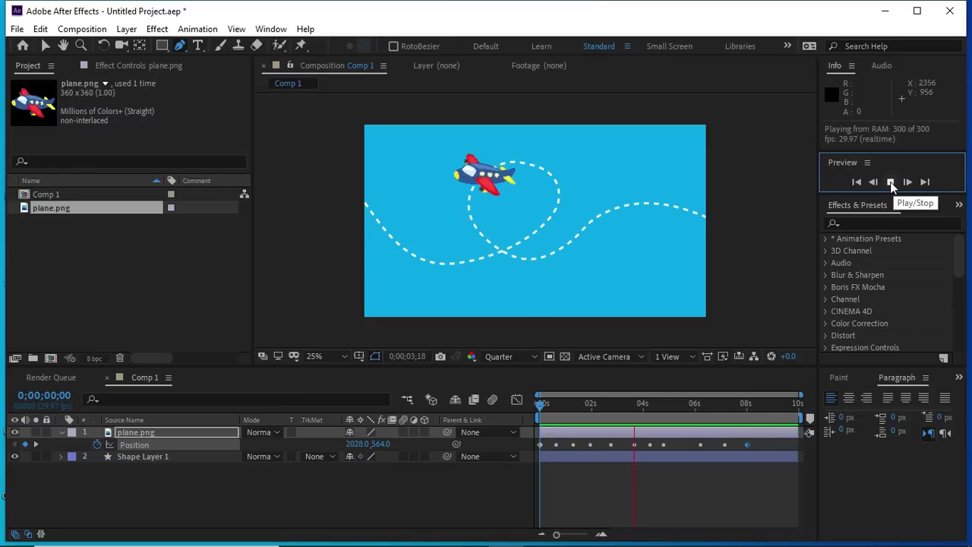
{"action": "left_click", "coordinate": [891, 181]}
{"action": "left_click", "coordinate": [61, 432]}
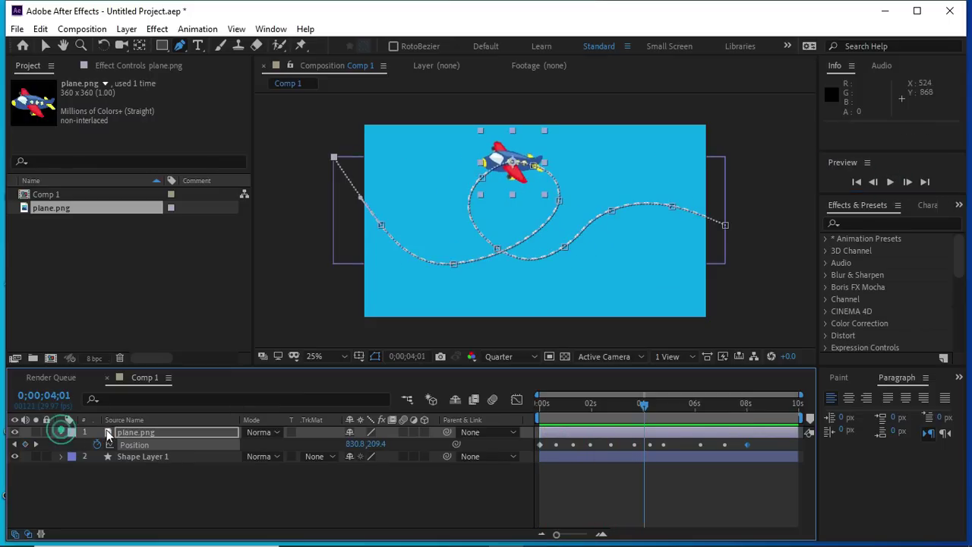
{"action": "right_click", "coordinate": [168, 431]}
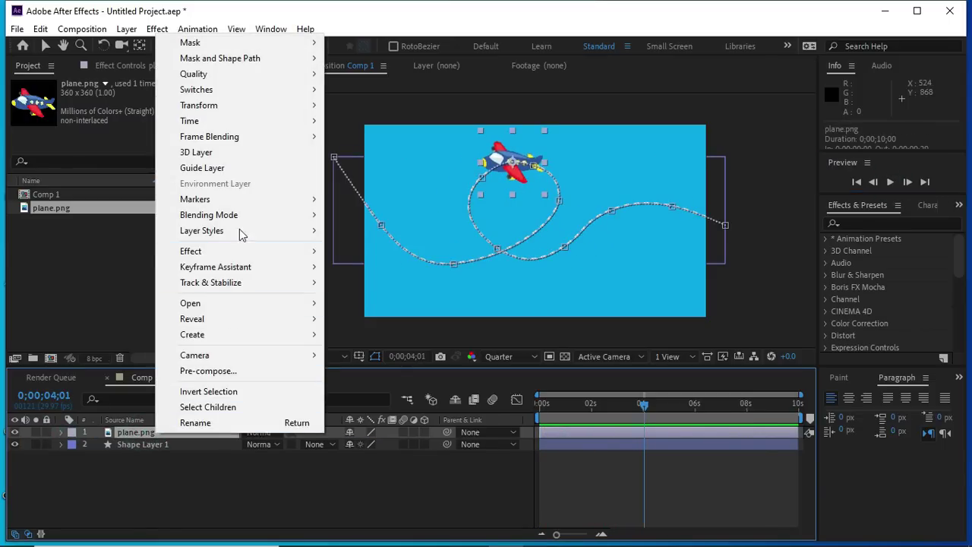
{"action": "mouse_move", "coordinate": [314, 113]}
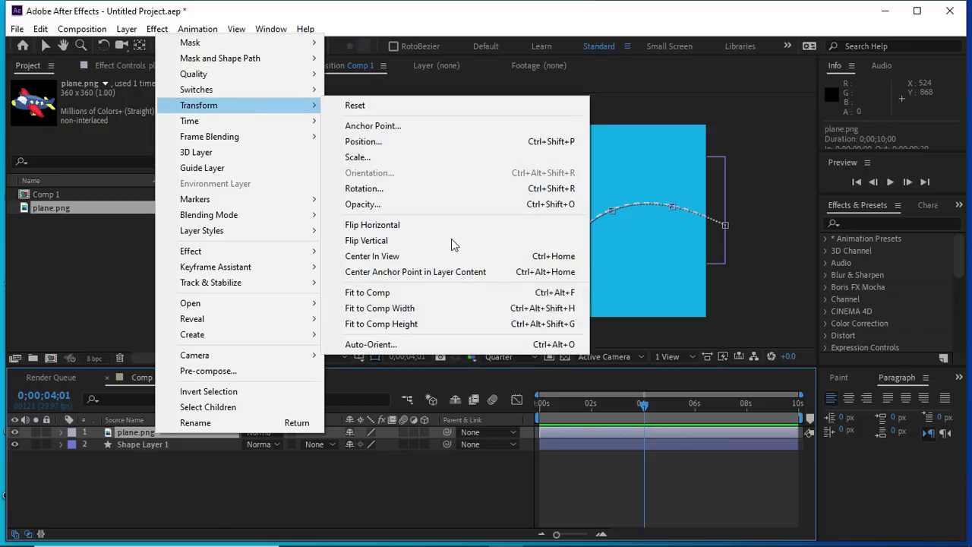
{"action": "left_click", "coordinate": [360, 347]}
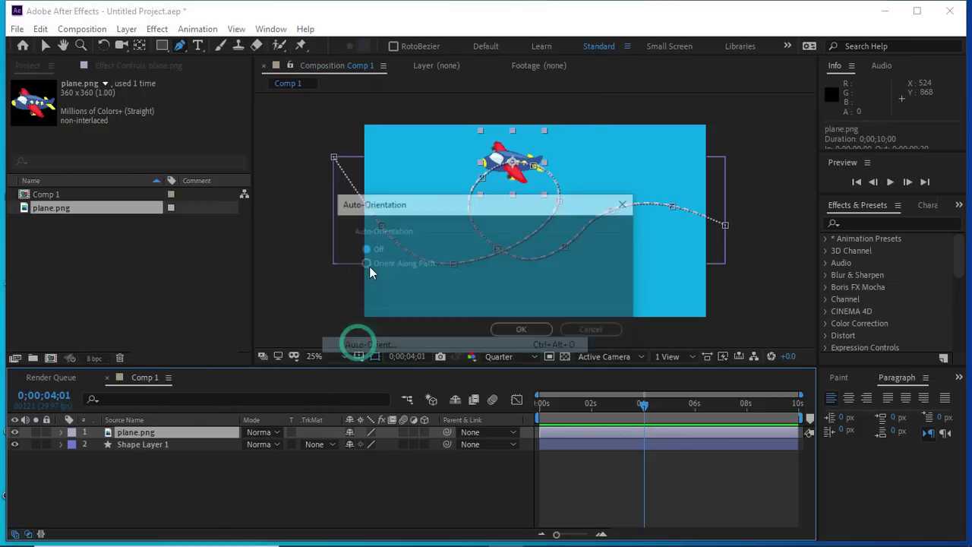
{"action": "left_click", "coordinate": [366, 263]}
{"action": "left_click", "coordinate": [522, 331]}
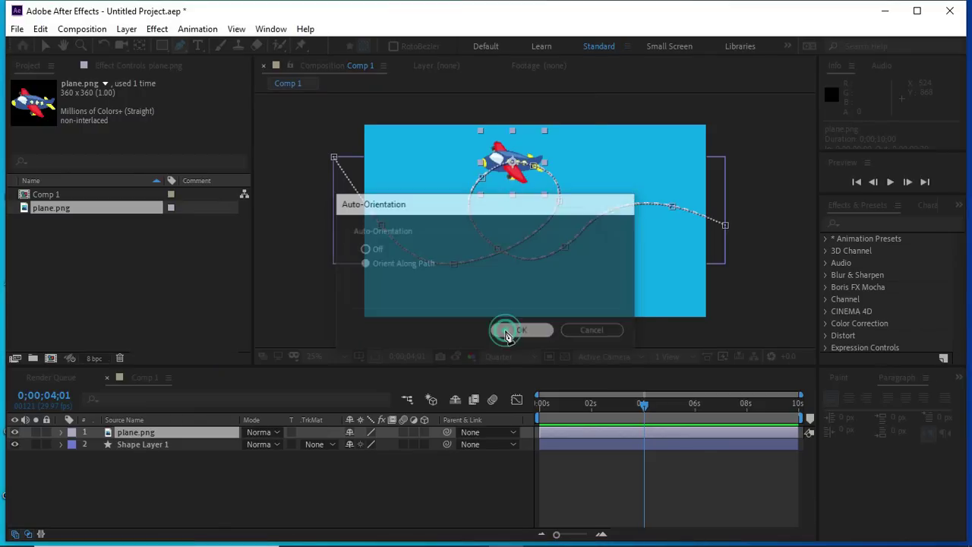
{"action": "left_click", "coordinate": [330, 474]}
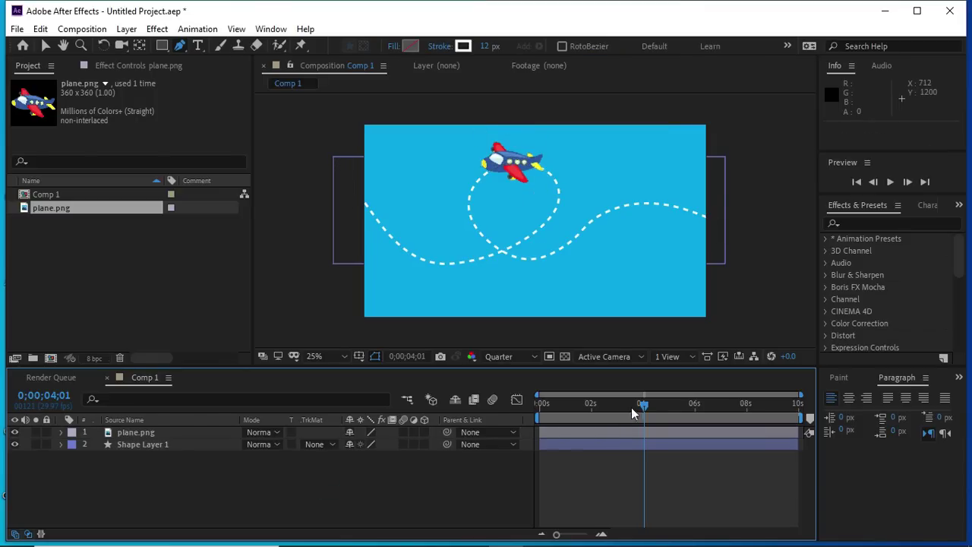
{"action": "mouse_move", "coordinate": [649, 406]}
{"action": "left_mouse_down"}
{"action": "mouse_move", "coordinate": [628, 407]}
{"action": "mouse_move", "coordinate": [673, 410]}
{"action": "mouse_move", "coordinate": [643, 408]}
{"action": "left_mouse_up"}
- Set plane.png's Rotation to 0x+171.0° so the nose faces the direction of travel
{"action": "left_click", "coordinate": [891, 182]}
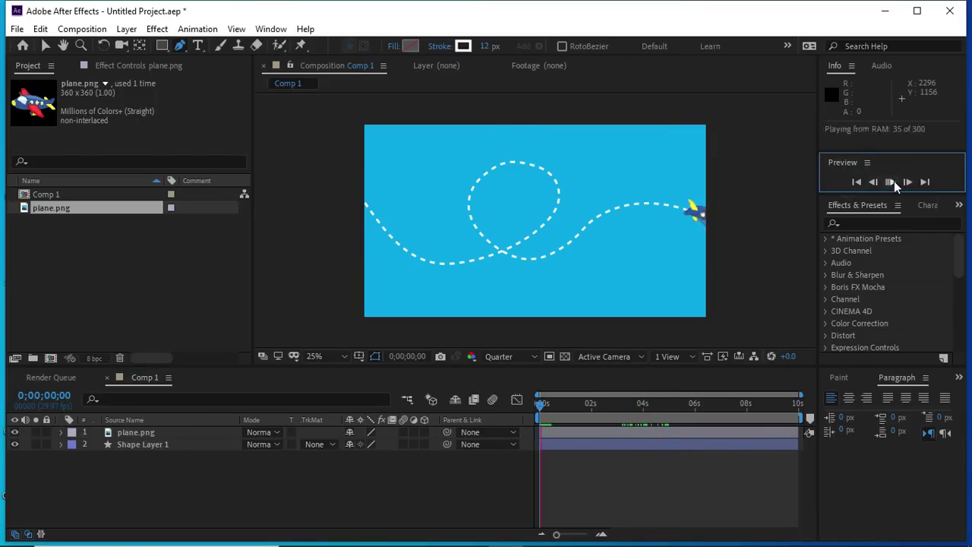
{"action": "left_click", "coordinate": [894, 181]}
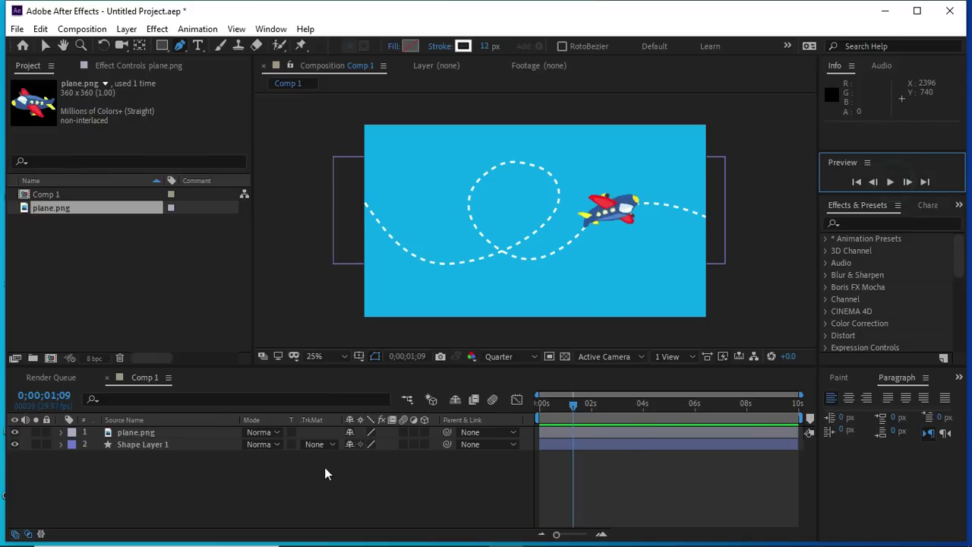
{"action": "left_click", "coordinate": [175, 433]}
{"action": "key", "text": "r"}
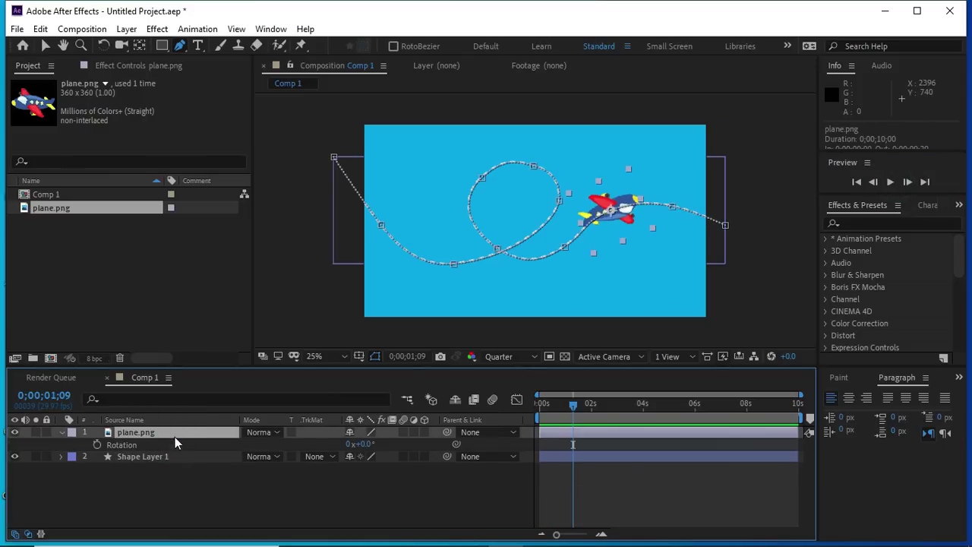
{"action": "left_click_drag", "start_coordinate": [367, 443], "coordinate": [505, 464]}
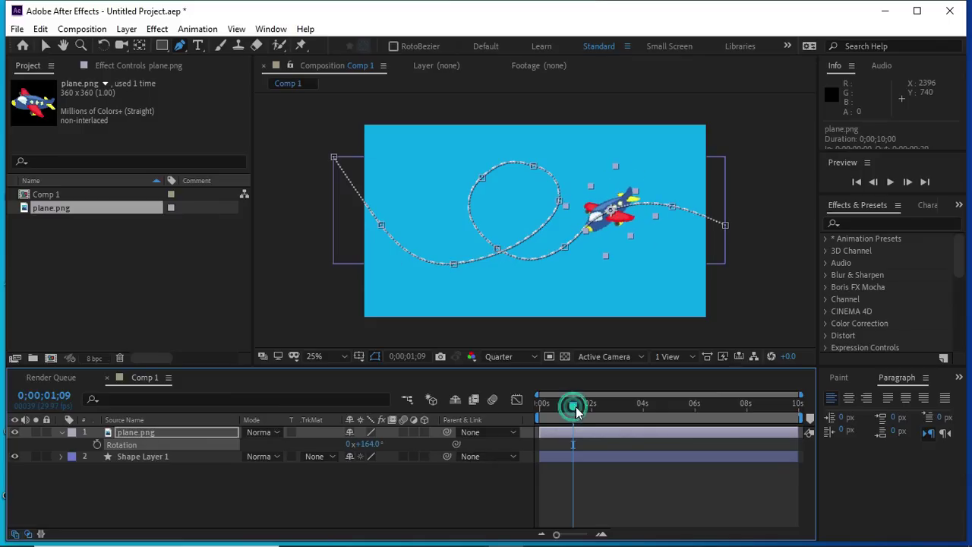
{"action": "mouse_move", "coordinate": [574, 406]}
{"action": "left_mouse_down"}
{"action": "mouse_move", "coordinate": [591, 414]}
{"action": "mouse_move", "coordinate": [563, 412]}
{"action": "left_mouse_up"}
{"action": "left_click_drag", "start_coordinate": [373, 450], "coordinate": [378, 446]}
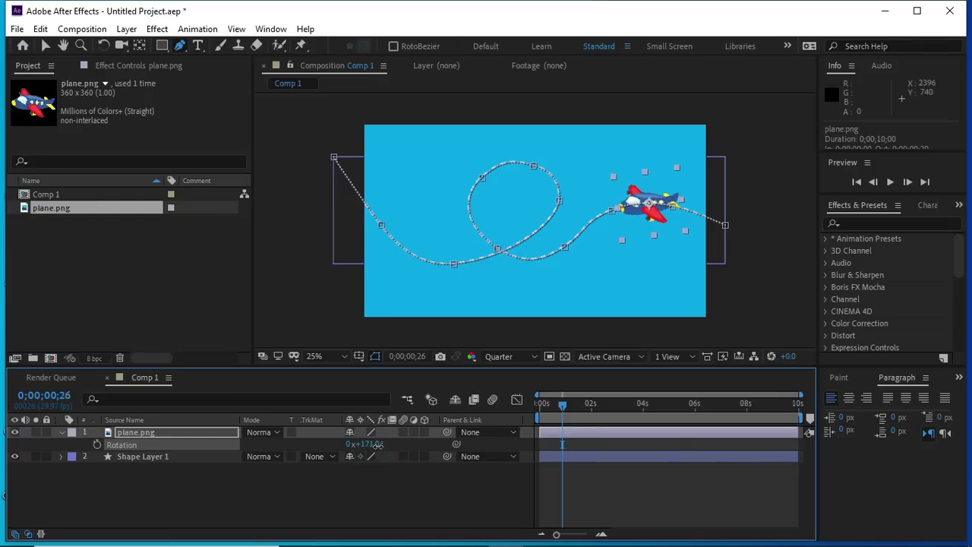
{"action": "left_click_drag", "start_coordinate": [563, 410], "coordinate": [544, 413]}
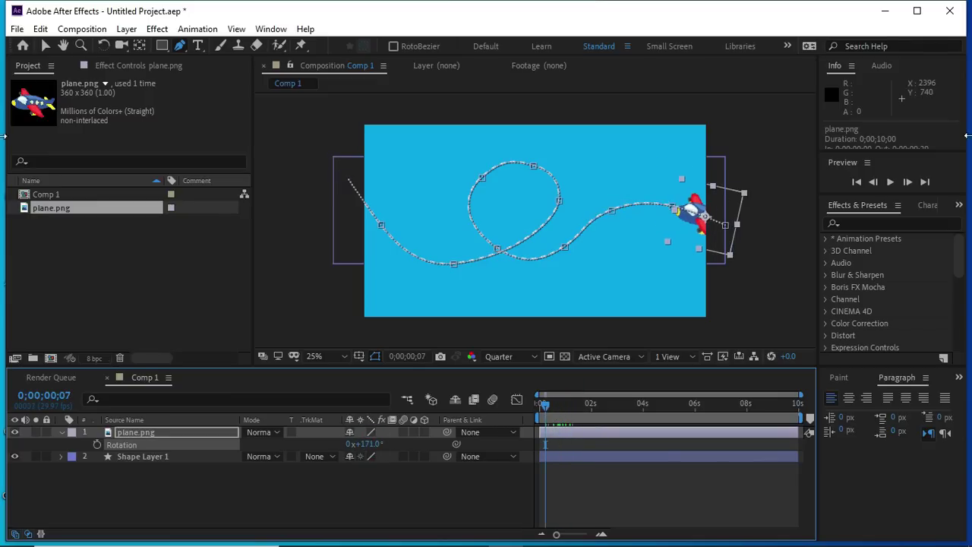
- Preview and scrub the animation to confirm the plane flies nose-first
{"action": "left_click", "coordinate": [890, 181]}
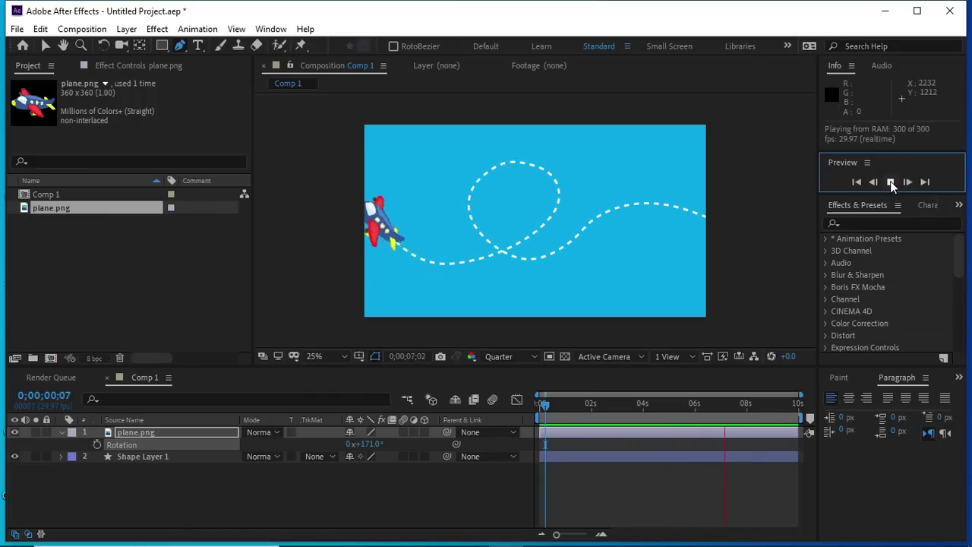
{"action": "left_click", "coordinate": [890, 181]}
{"action": "left_click_drag", "start_coordinate": [730, 401], "coordinate": [561, 423]}
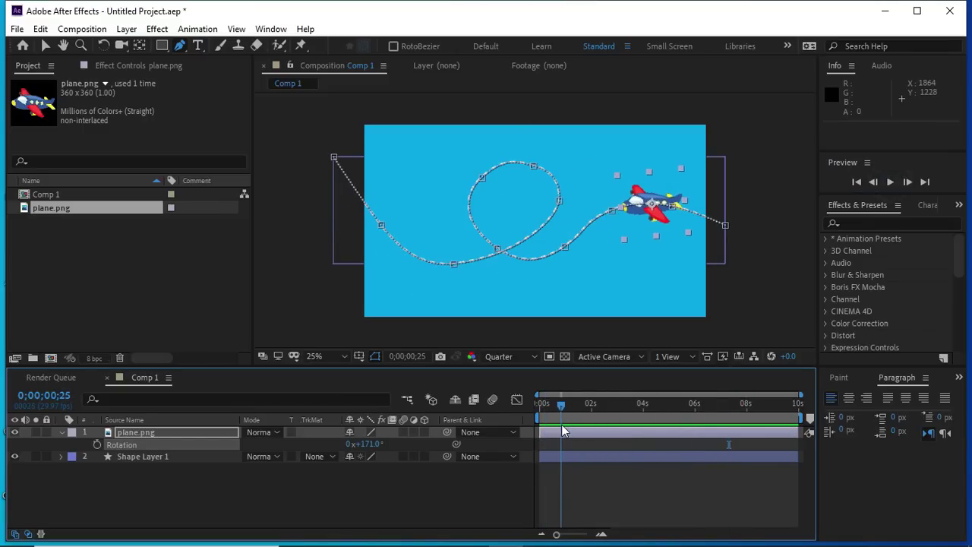
{"action": "left_click", "coordinate": [354, 507]}
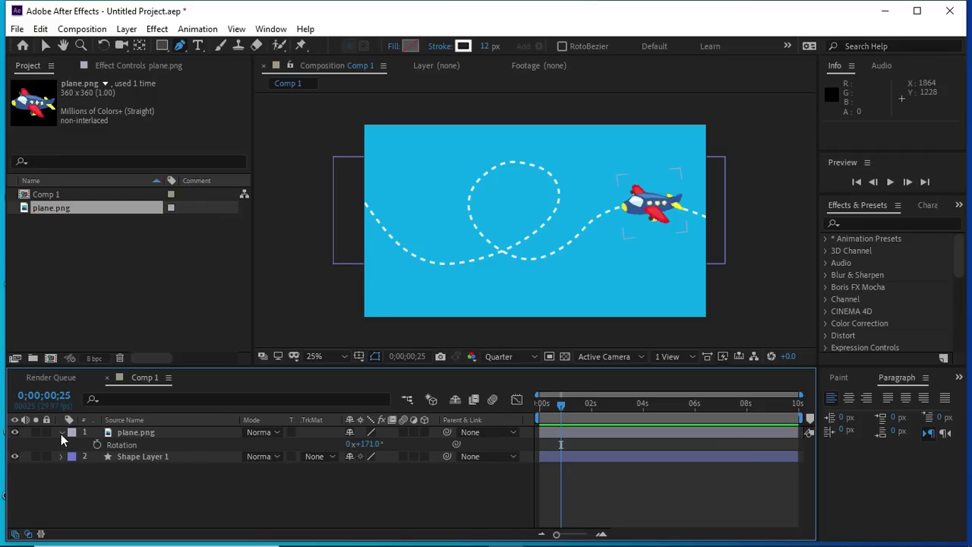
- Add Trim Paths to Shape Layer 1 via Add and expand Trim Paths 1 (Start 0%, End 100%)
{"action": "left_click", "coordinate": [129, 432]}
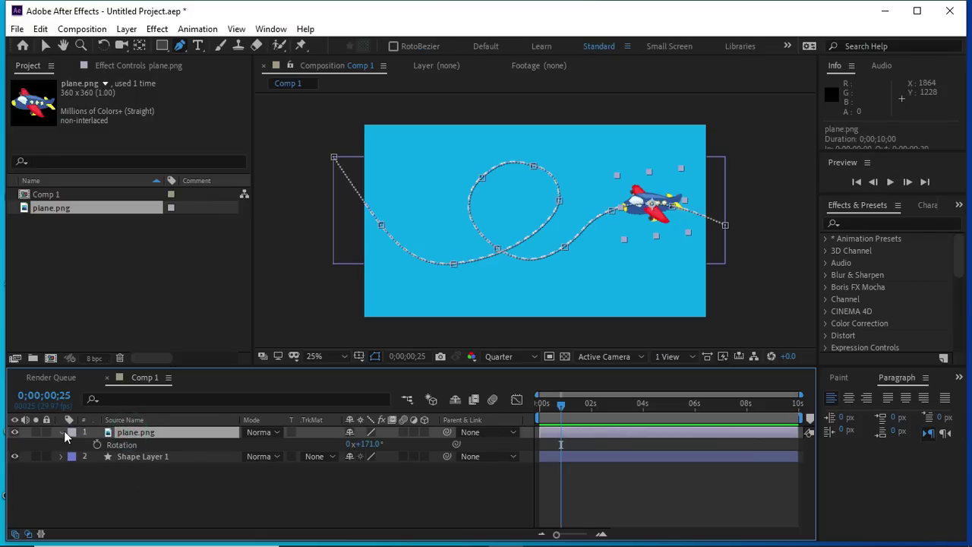
{"action": "left_click", "coordinate": [63, 432]}
{"action": "left_click", "coordinate": [120, 444]}
{"action": "left_click", "coordinate": [62, 444]}
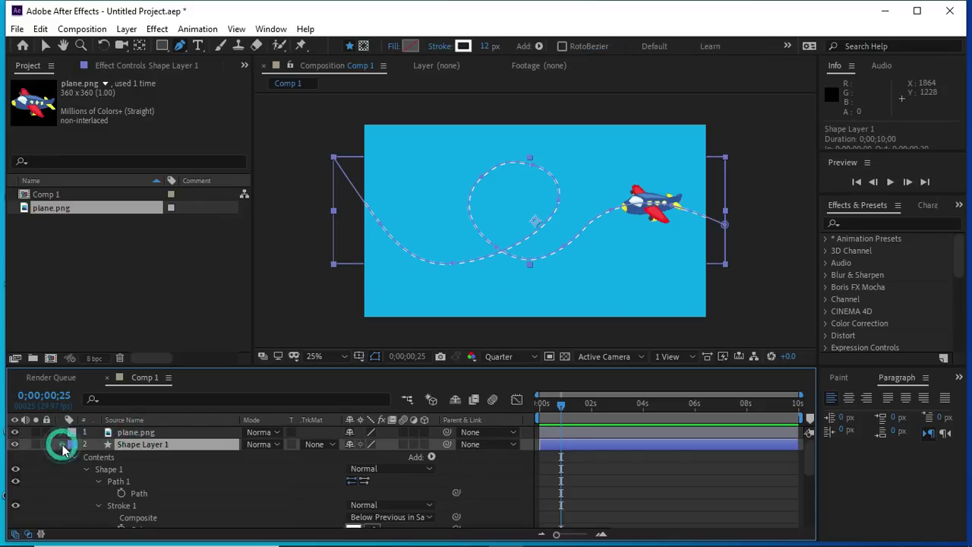
{"action": "scroll", "coordinate": [61, 445], "scroll_direction": "down", "scroll_amount": 1}
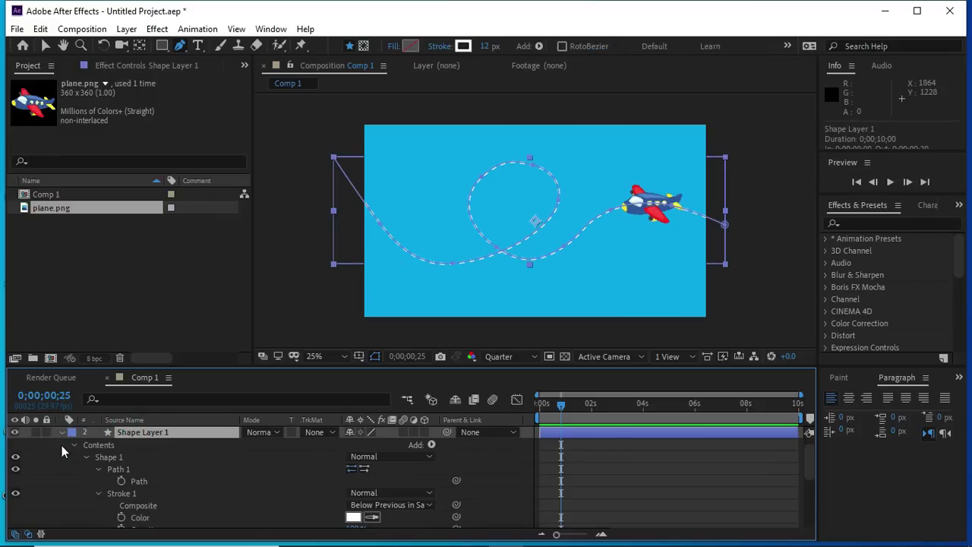
{"action": "left_click", "coordinate": [432, 445]}
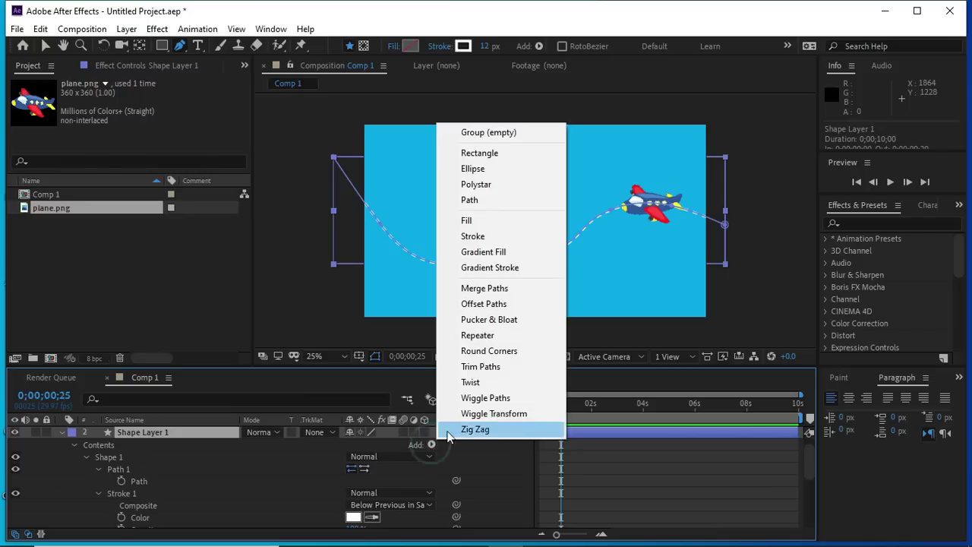
{"action": "left_click", "coordinate": [480, 367]}
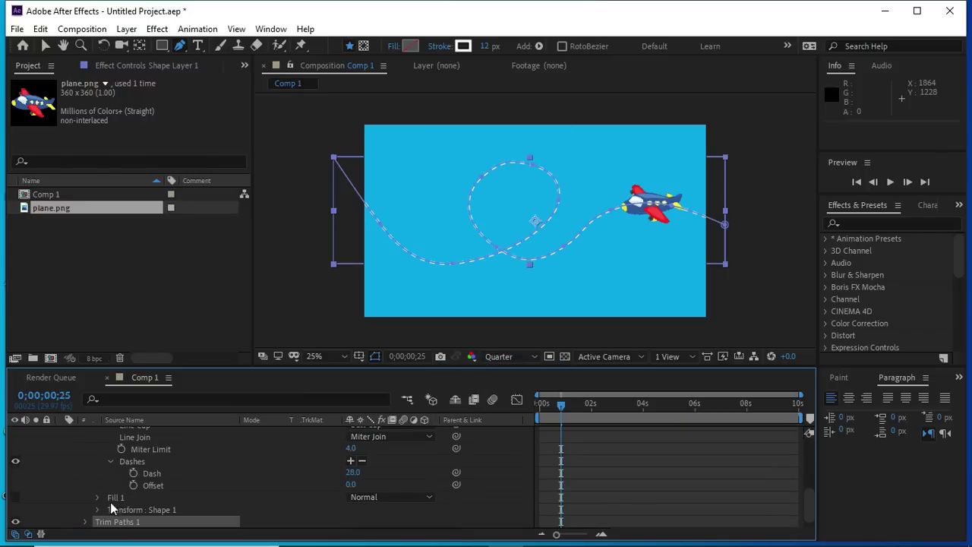
{"action": "scroll", "coordinate": [134, 509], "scroll_direction": "down", "scroll_amount": 1}
{"action": "left_click", "coordinate": [86, 511]}
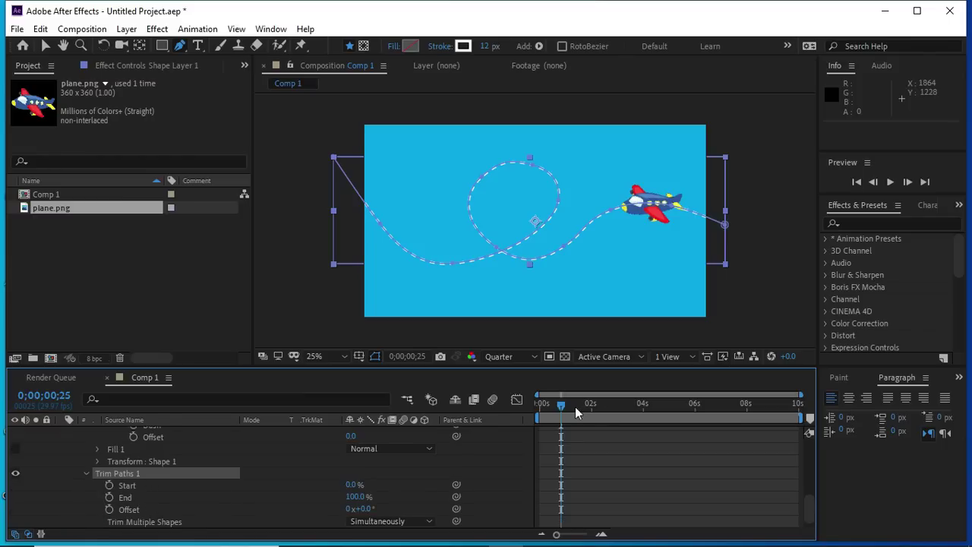
{"action": "left_click_drag", "start_coordinate": [563, 411], "coordinate": [541, 412]}
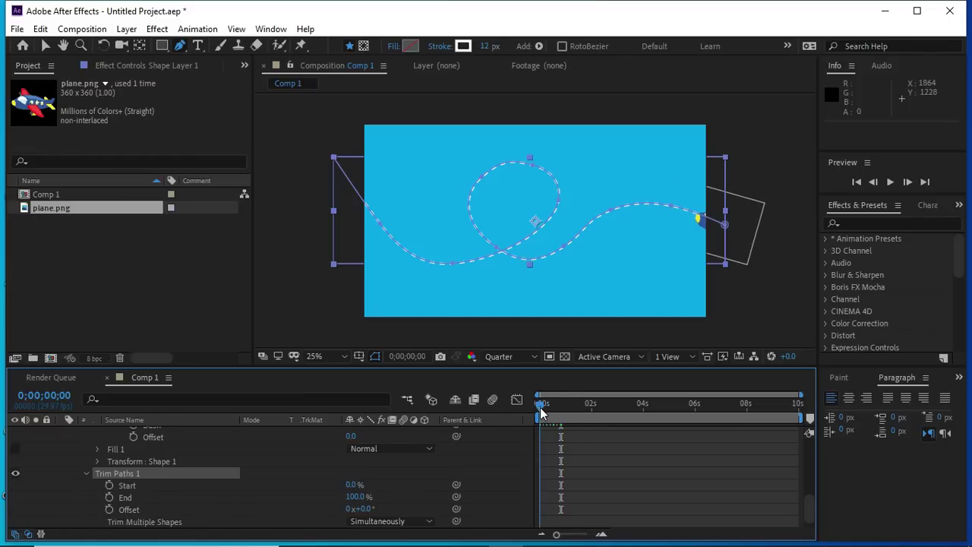
- Keyframe Trim Paths End at 0% on the first frame and 100% at 8 seconds
{"action": "left_click", "coordinate": [108, 497]}
{"action": "left_click_drag", "start_coordinate": [357, 499], "coordinate": [326, 500]}
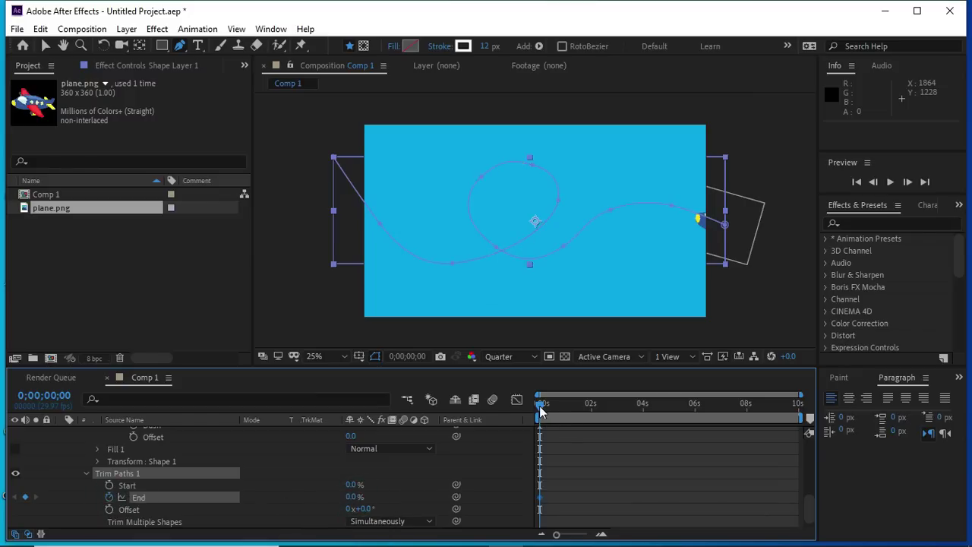
{"action": "left_click_drag", "start_coordinate": [542, 405], "coordinate": [748, 418]}
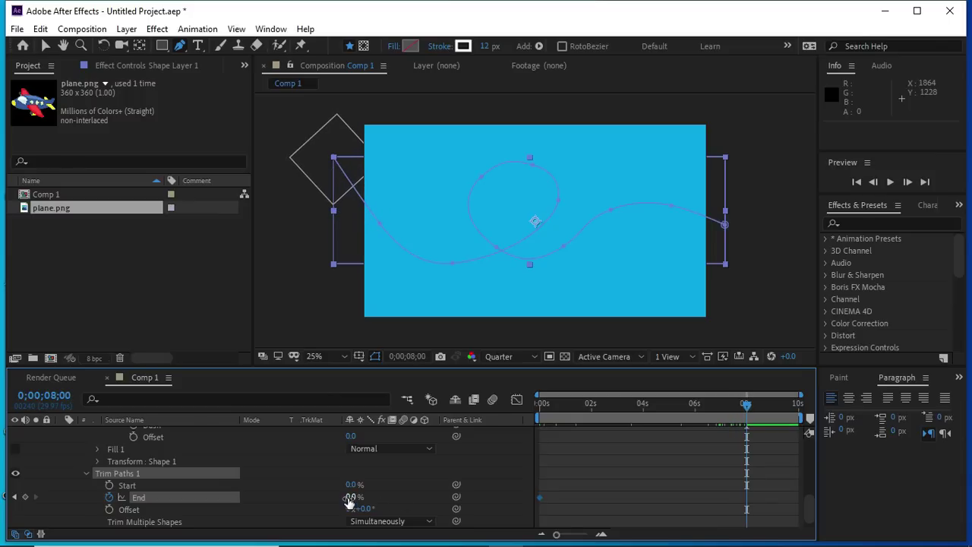
{"action": "left_click_drag", "start_coordinate": [349, 499], "coordinate": [447, 497]}
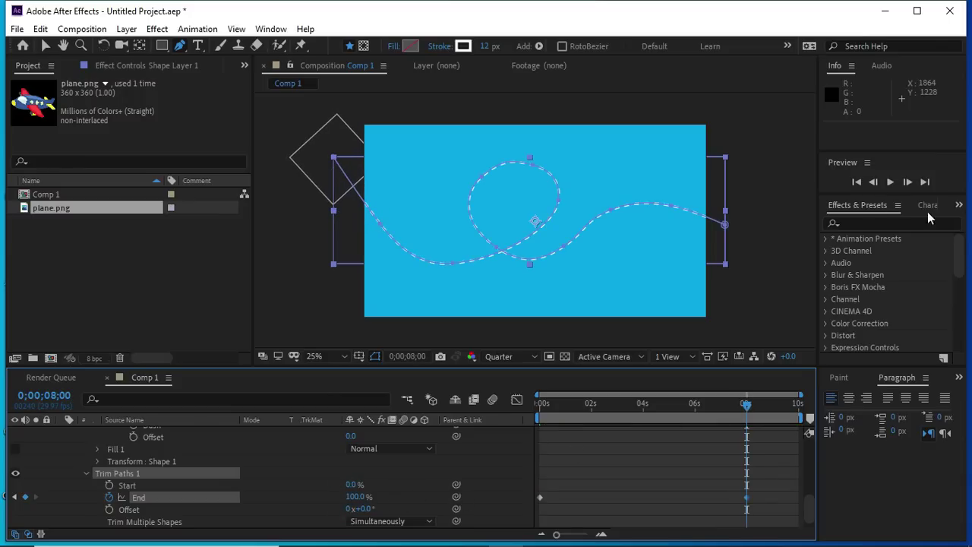
- Preview the draw-on animation from the first frame, then marquee-select the Trim Paths keyframes
{"action": "left_click", "coordinate": [857, 181]}
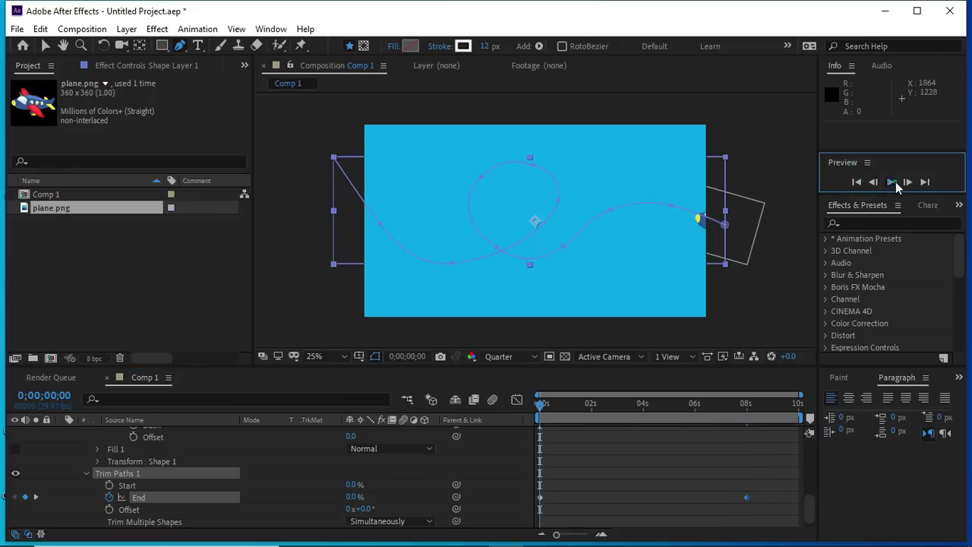
{"action": "left_click", "coordinate": [891, 182]}
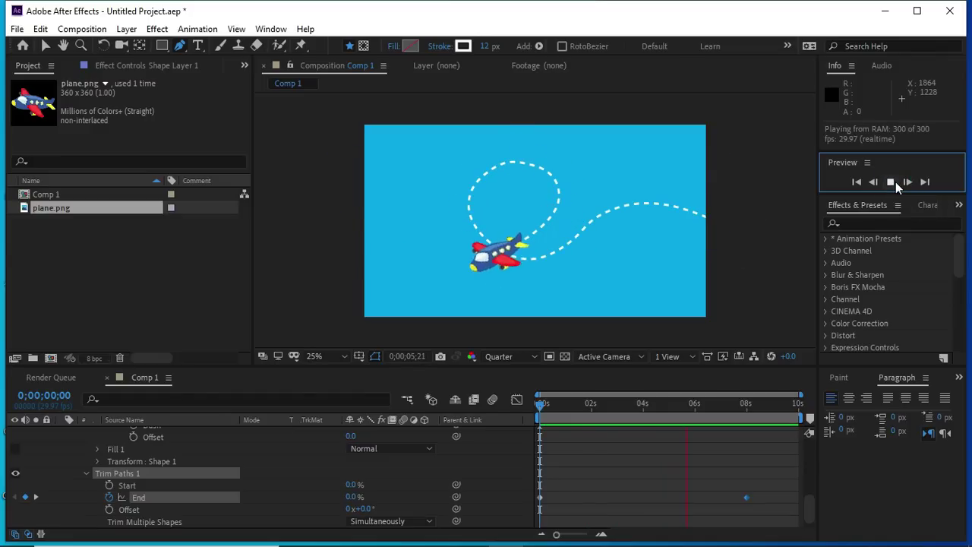
{"action": "left_click", "coordinate": [897, 183]}
{"action": "left_click", "coordinate": [769, 491]}
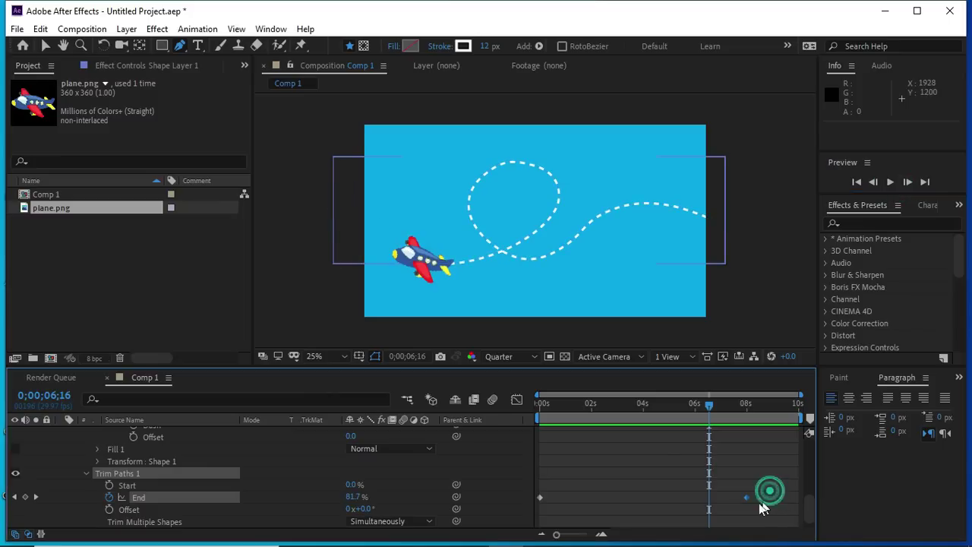
{"action": "left_click_drag", "start_coordinate": [763, 506], "coordinate": [530, 509]}
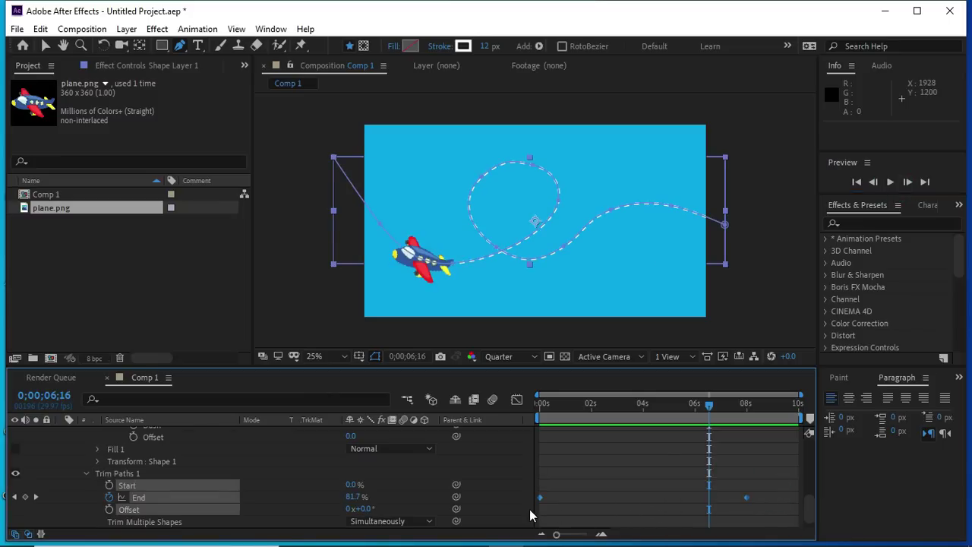
- Apply Easy Ease to the selected Trim Paths End keyframes and preview the result
{"action": "right_click", "coordinate": [747, 498]}
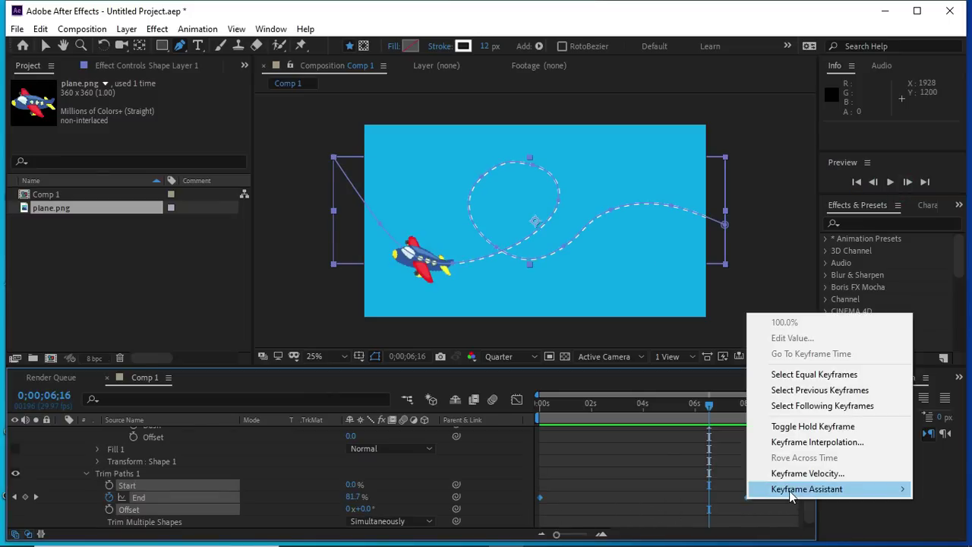
{"action": "mouse_move", "coordinate": [790, 492]}
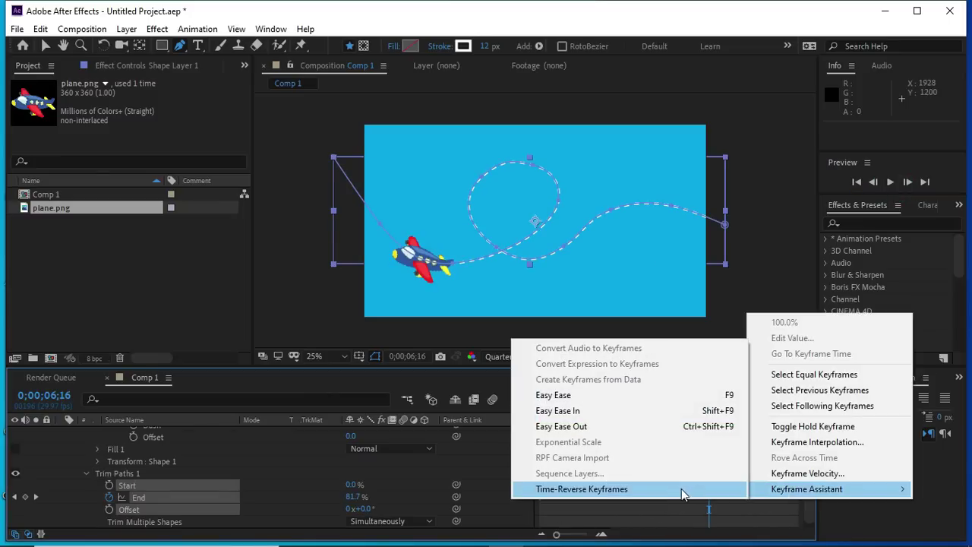
{"action": "left_click", "coordinate": [586, 396]}
{"action": "left_click", "coordinate": [890, 183]}
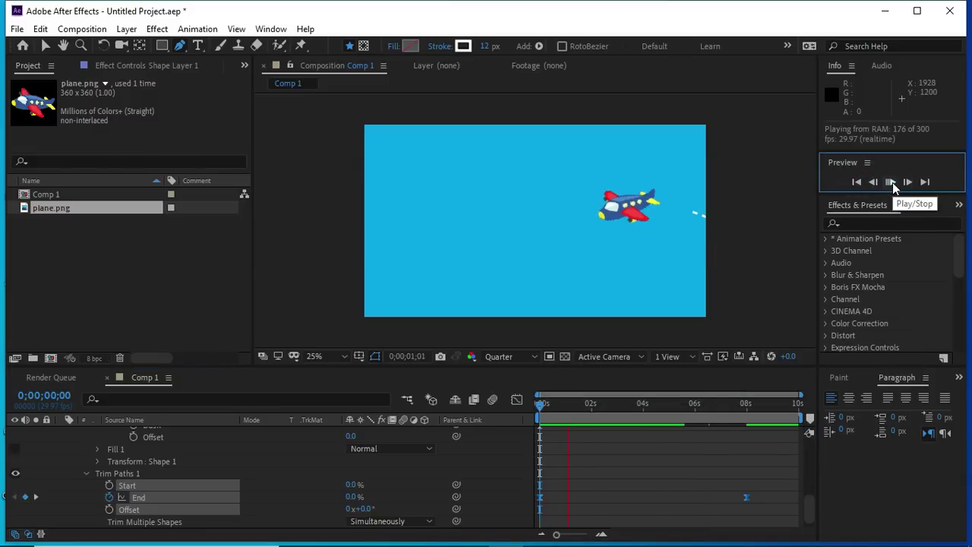
{"action": "left_click", "coordinate": [892, 182]}
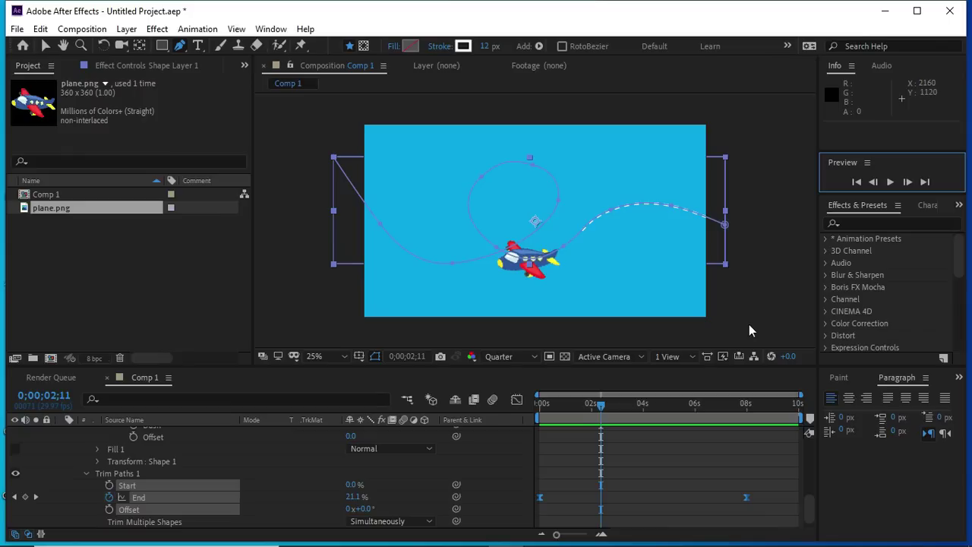
- Undo the Easy Ease to restore linear keyframes, return to frame 0, and replay the preview
{"action": "left_click", "coordinate": [749, 331]}
{"action": "key", "text": "ctrl+z"}
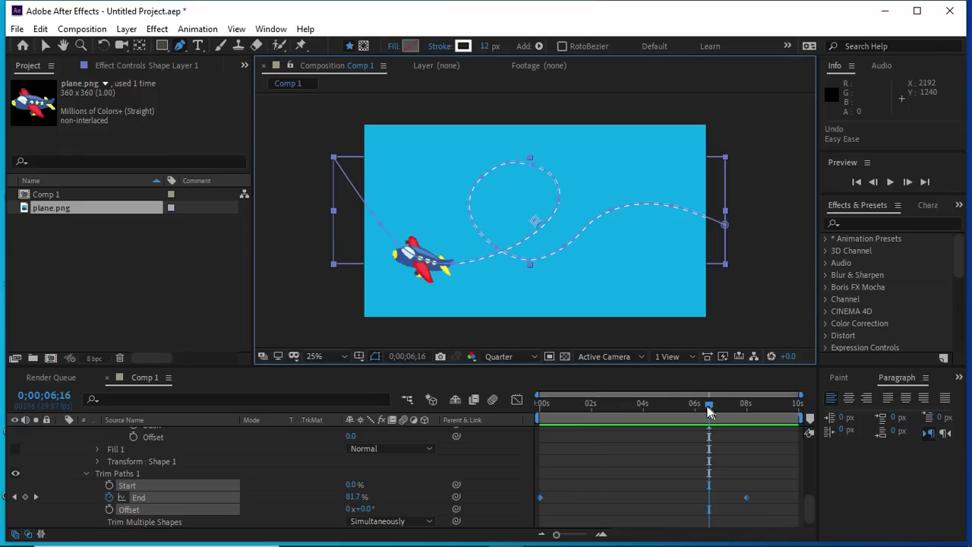
{"action": "left_click_drag", "start_coordinate": [705, 410], "coordinate": [528, 426]}
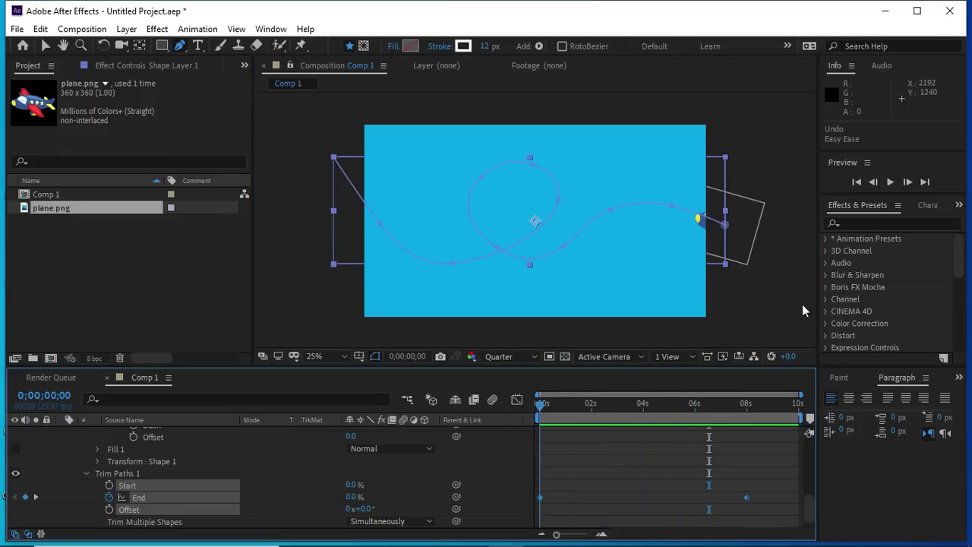
{"action": "left_click", "coordinate": [890, 183]}
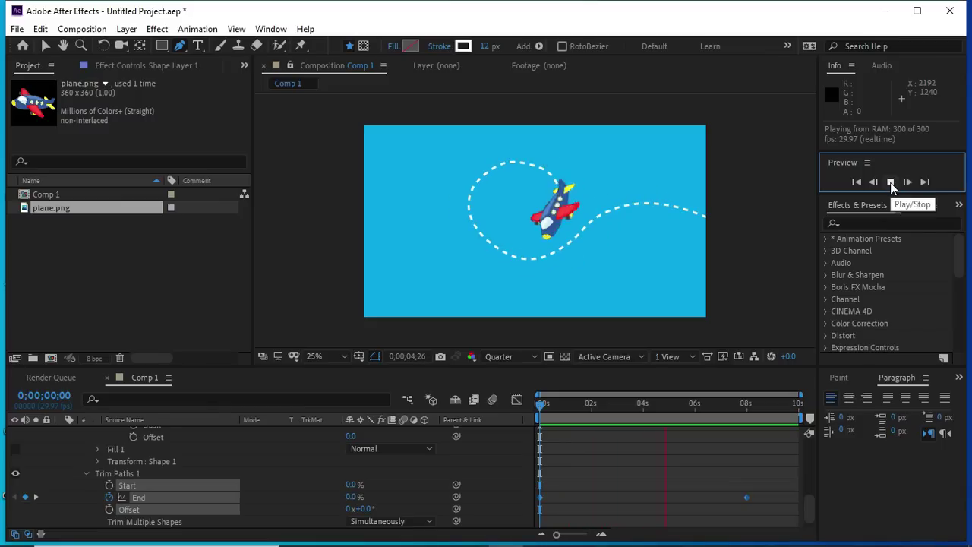
{"action": "left_click", "coordinate": [891, 182]}
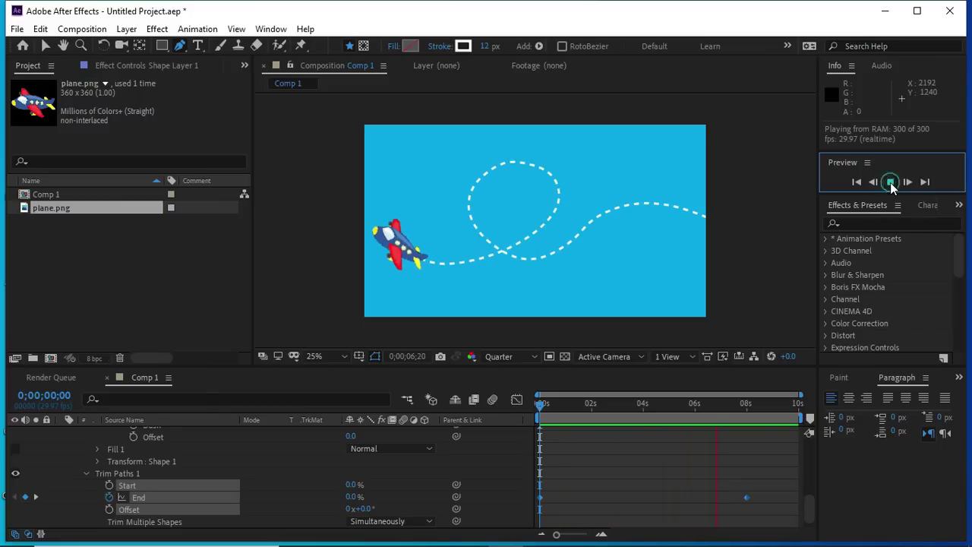
{"action": "scroll", "coordinate": [49, 473], "scroll_direction": "up", "scroll_amount": 10}
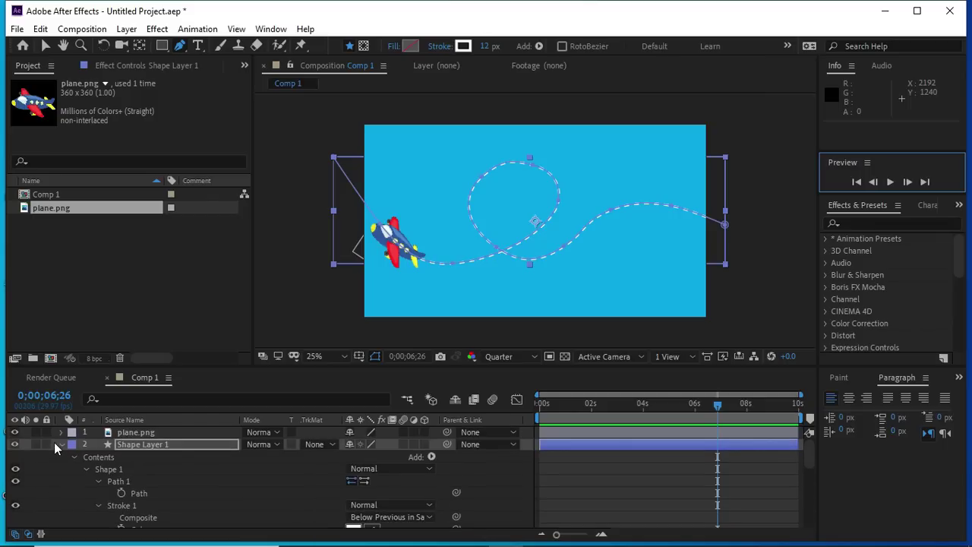
- Collapse Shape Layer 1, set viewer magnification to Fit up to 100%, and select Shape Layer 1
{"action": "left_click", "coordinate": [55, 444]}
{"action": "left_click", "coordinate": [152, 432]}
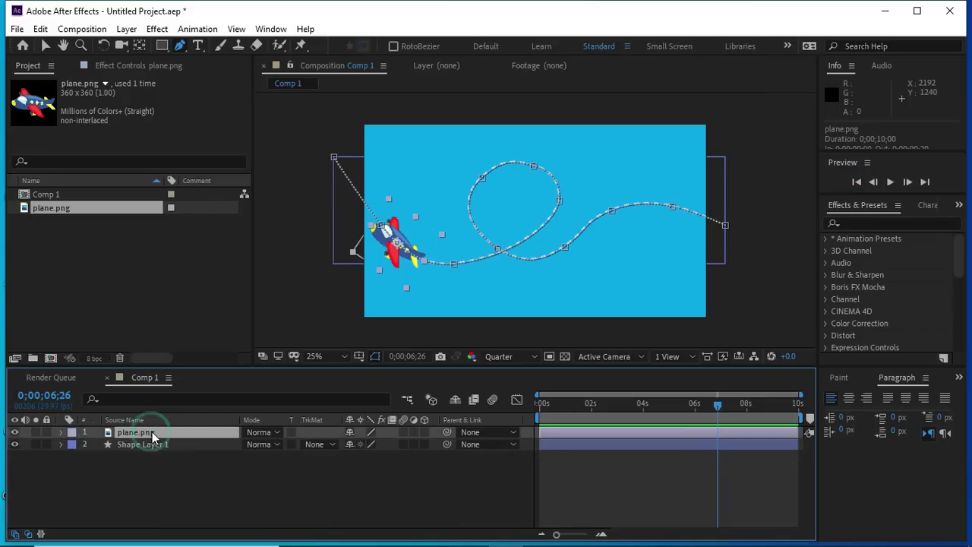
{"action": "left_click", "coordinate": [459, 505]}
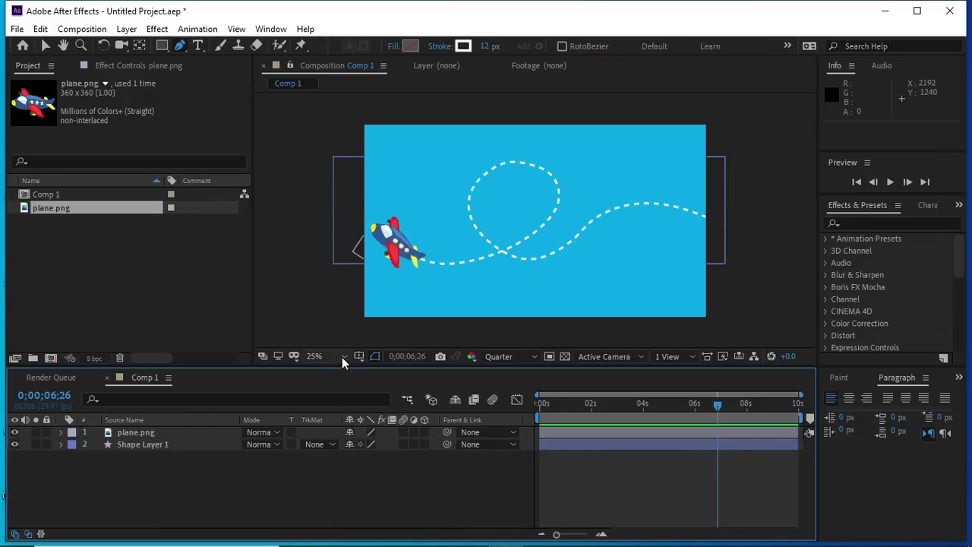
{"action": "left_click", "coordinate": [342, 357]}
{"action": "left_click", "coordinate": [340, 122]}
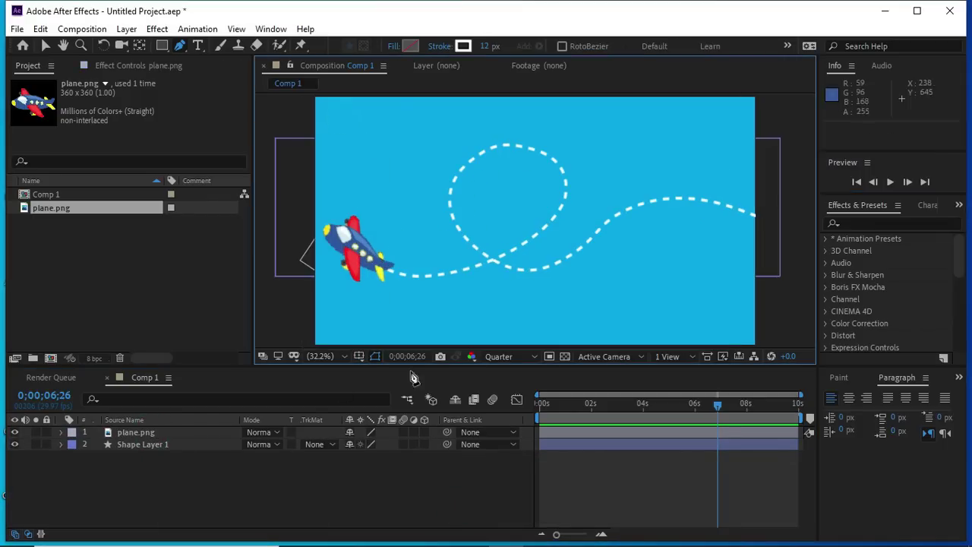
{"action": "left_click", "coordinate": [395, 474]}
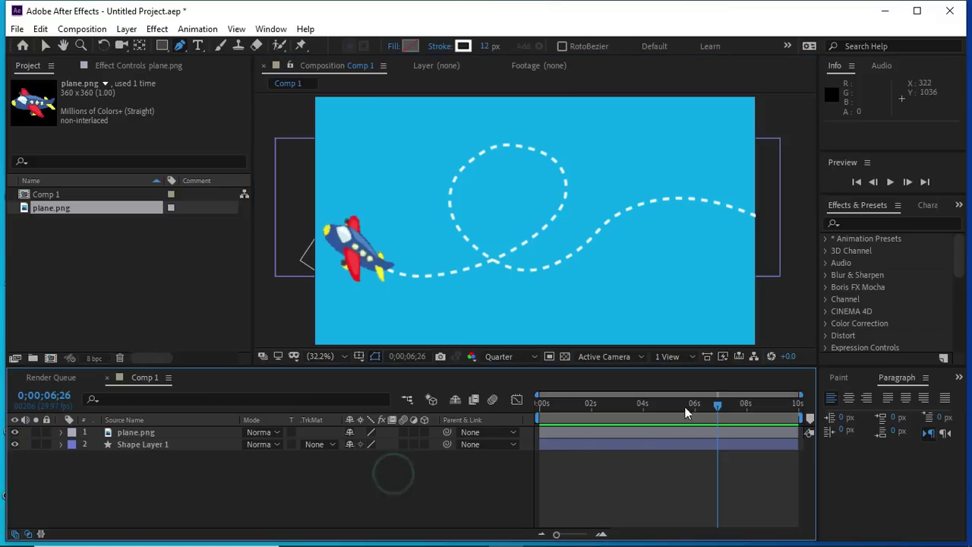
{"action": "left_click", "coordinate": [142, 445]}
- Search effects for 'shado' and apply Drop Shadow to Shape Layer 1 with Distance 22
{"action": "left_click", "coordinate": [866, 222]}
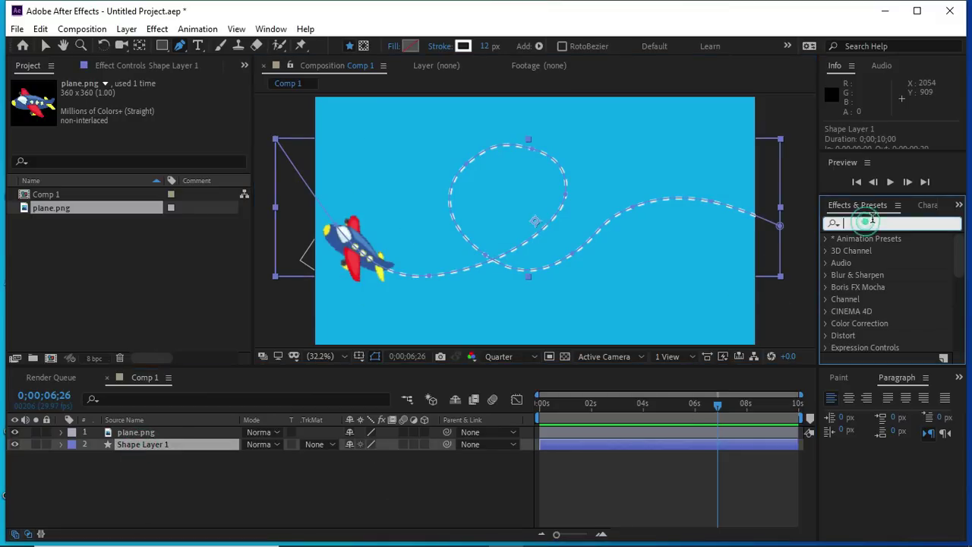
{"action": "type", "text": "shadow"}
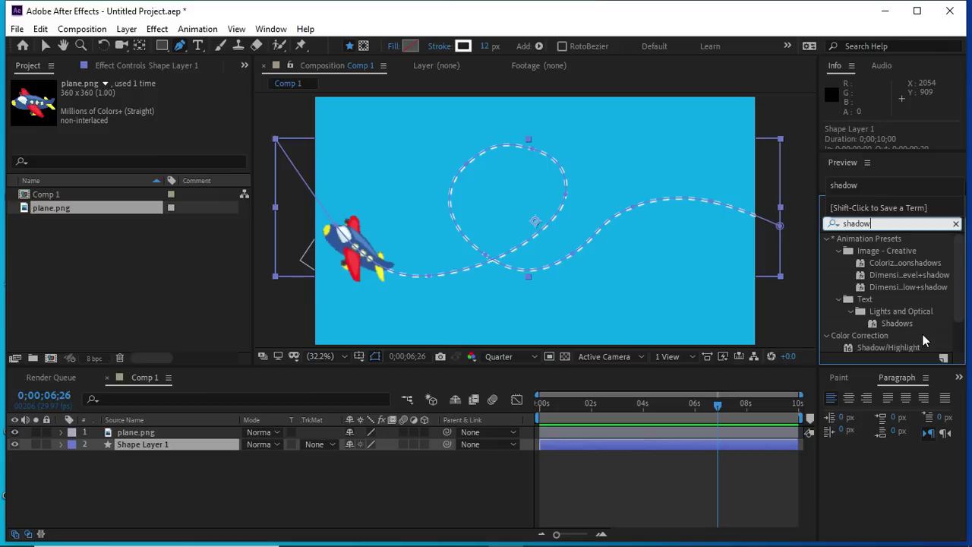
{"action": "scroll", "coordinate": [925, 340], "scroll_direction": "down", "scroll_amount": 2}
{"action": "left_click_drag", "start_coordinate": [895, 336], "coordinate": [217, 443]}
{"action": "key", "text": "v"}
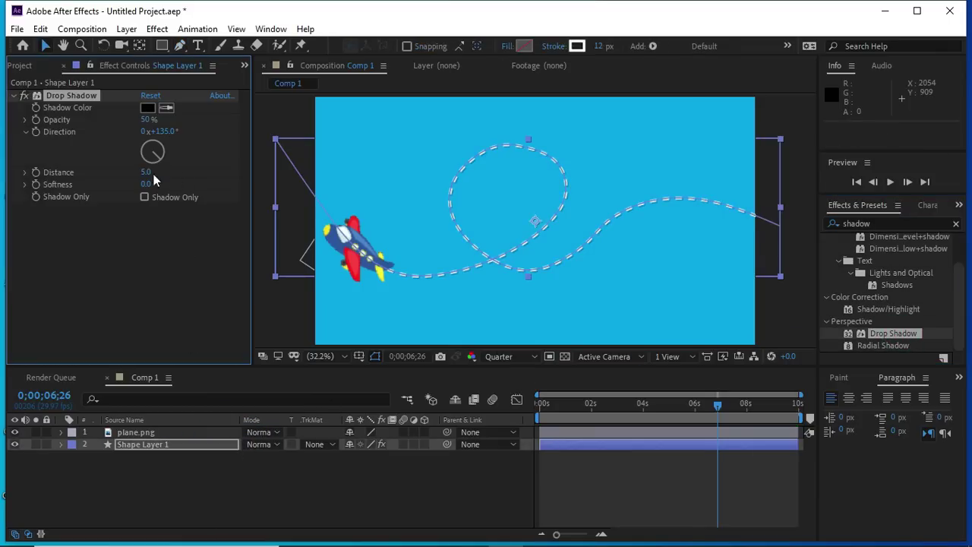
{"action": "left_click_drag", "start_coordinate": [154, 173], "coordinate": [160, 174]}
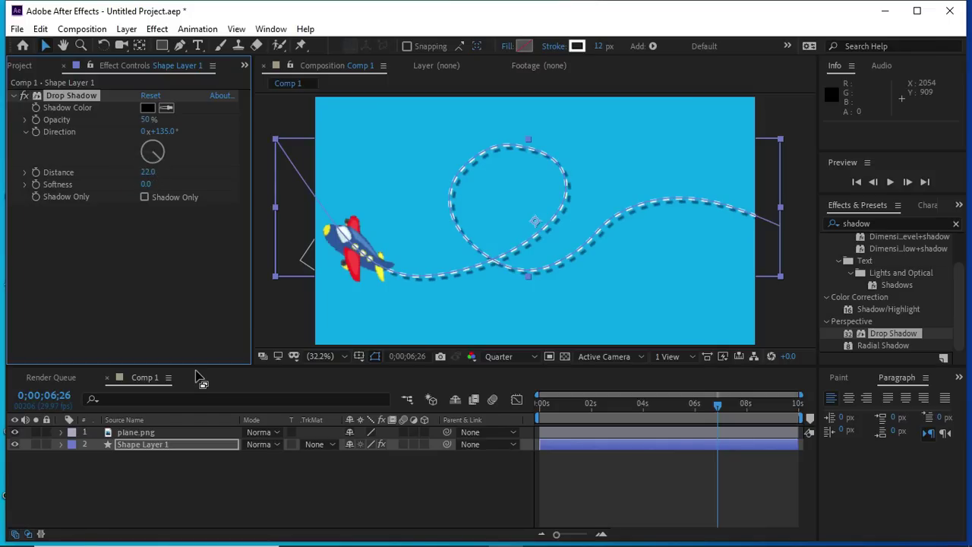
- Apply Drop Shadow to the plane.png layer with Distance 35
{"action": "left_click", "coordinate": [253, 488]}
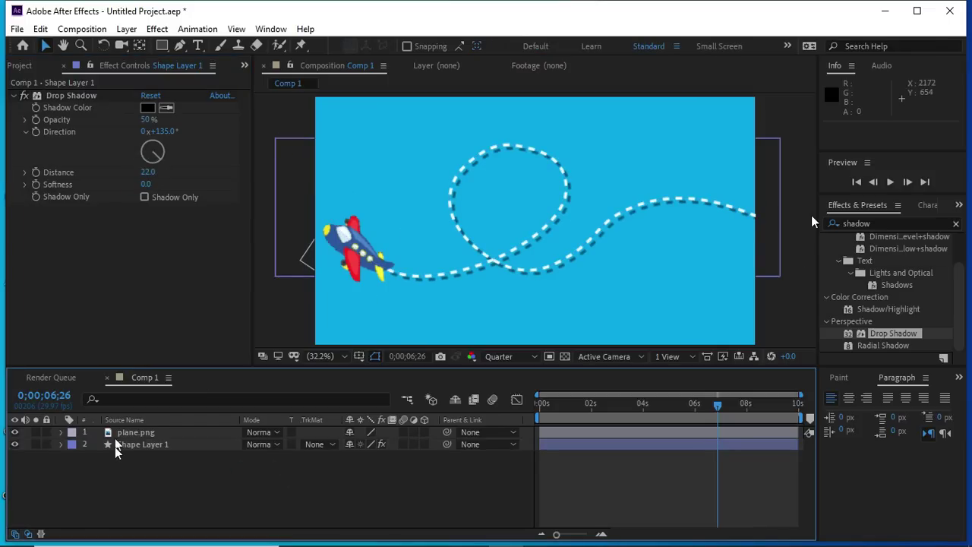
{"action": "left_click", "coordinate": [138, 432]}
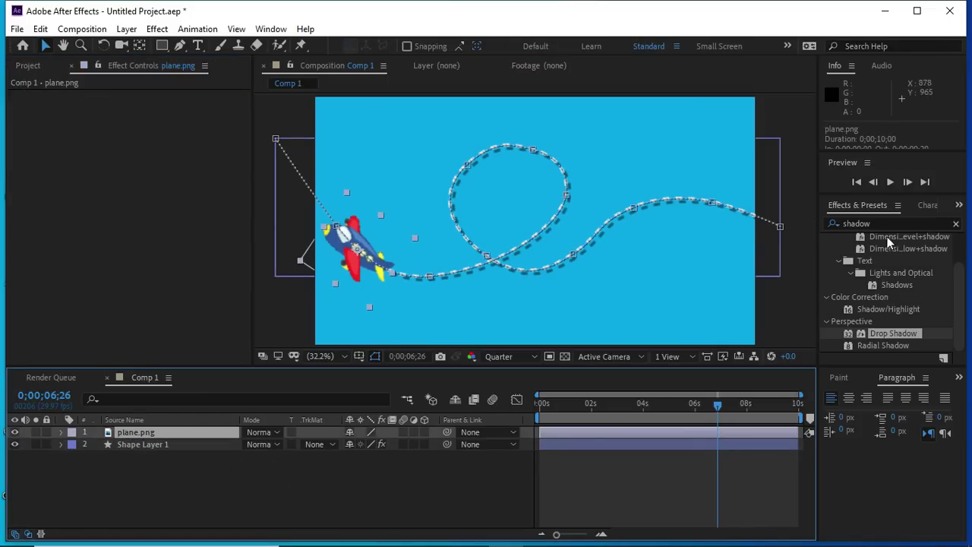
{"action": "left_click_drag", "start_coordinate": [901, 339], "coordinate": [189, 439]}
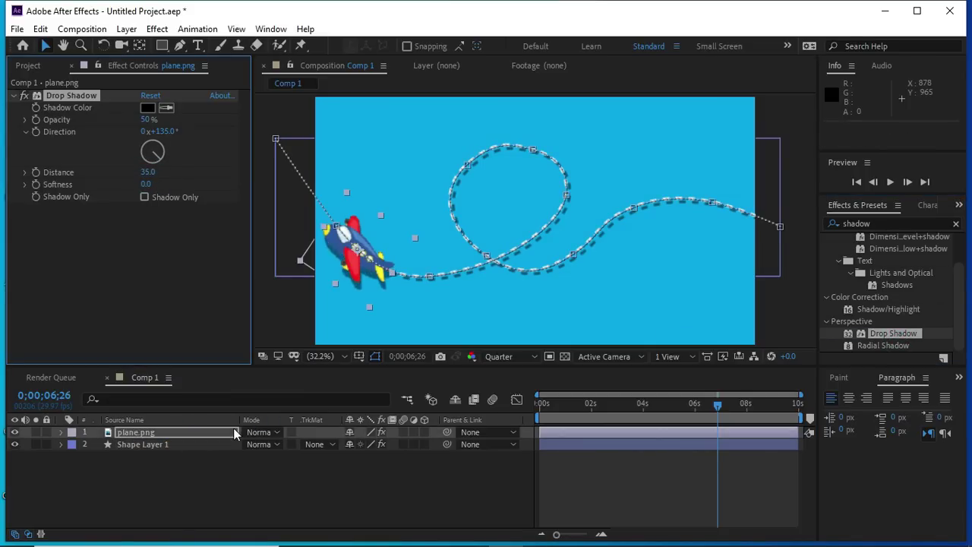
{"action": "left_click", "coordinate": [258, 493]}
{"action": "left_click", "coordinate": [857, 184]}
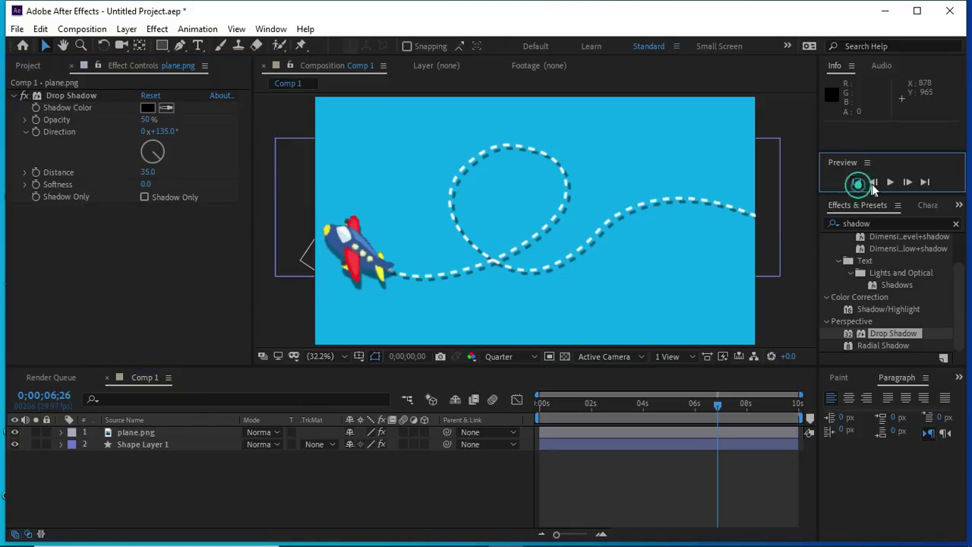
{"action": "left_click", "coordinate": [891, 184]}
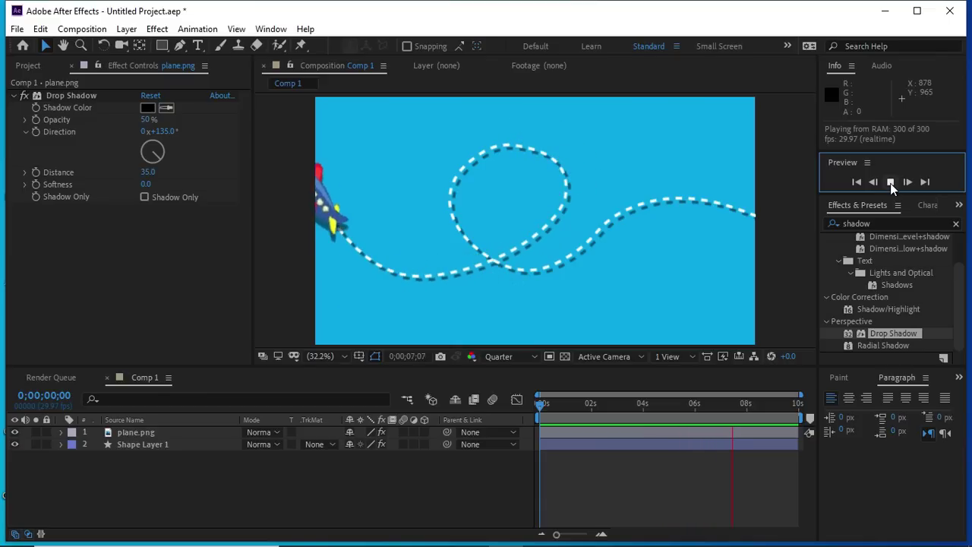
- End the work area at about 0;00;08;02 and preview the shortened range
{"action": "left_click", "coordinate": [891, 184]}
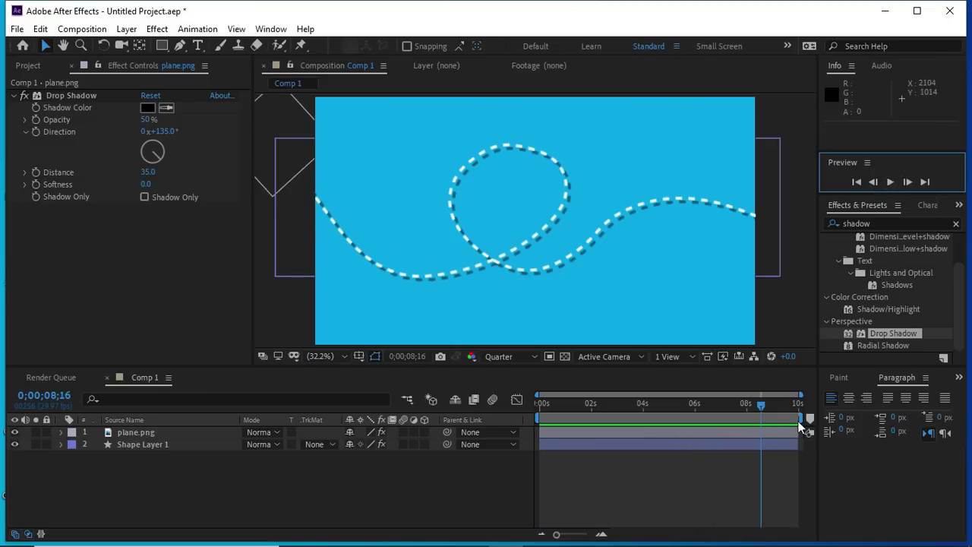
{"action": "left_click_drag", "start_coordinate": [800, 420], "coordinate": [757, 422]}
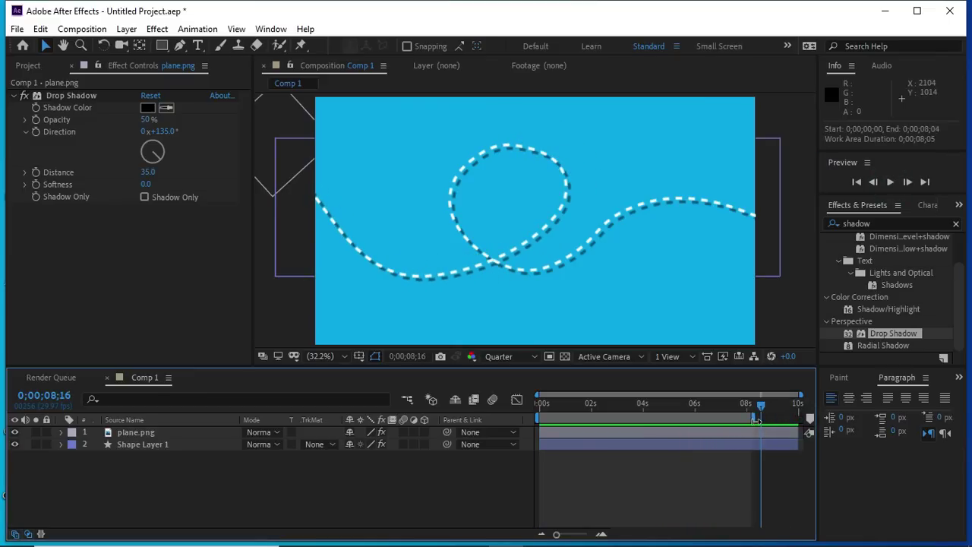
{"action": "left_click", "coordinate": [891, 182]}
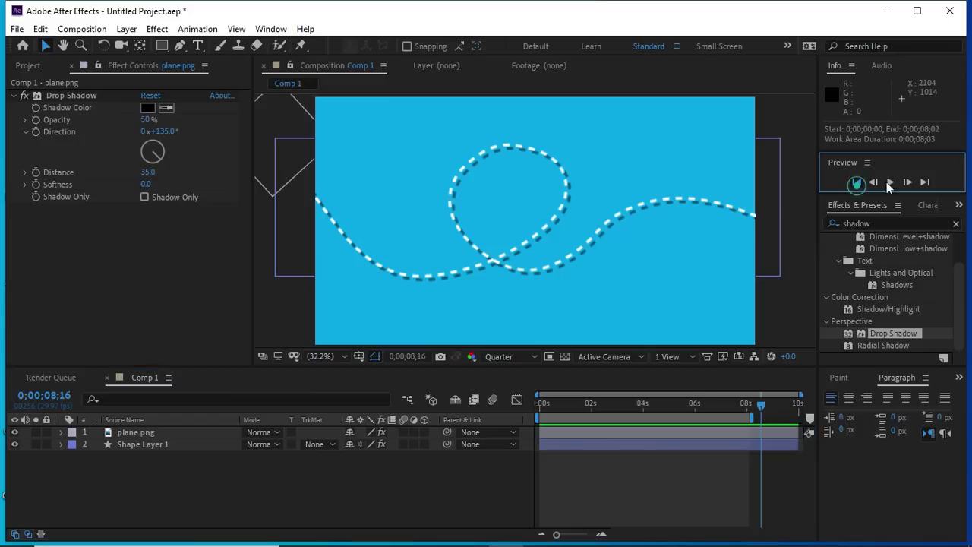